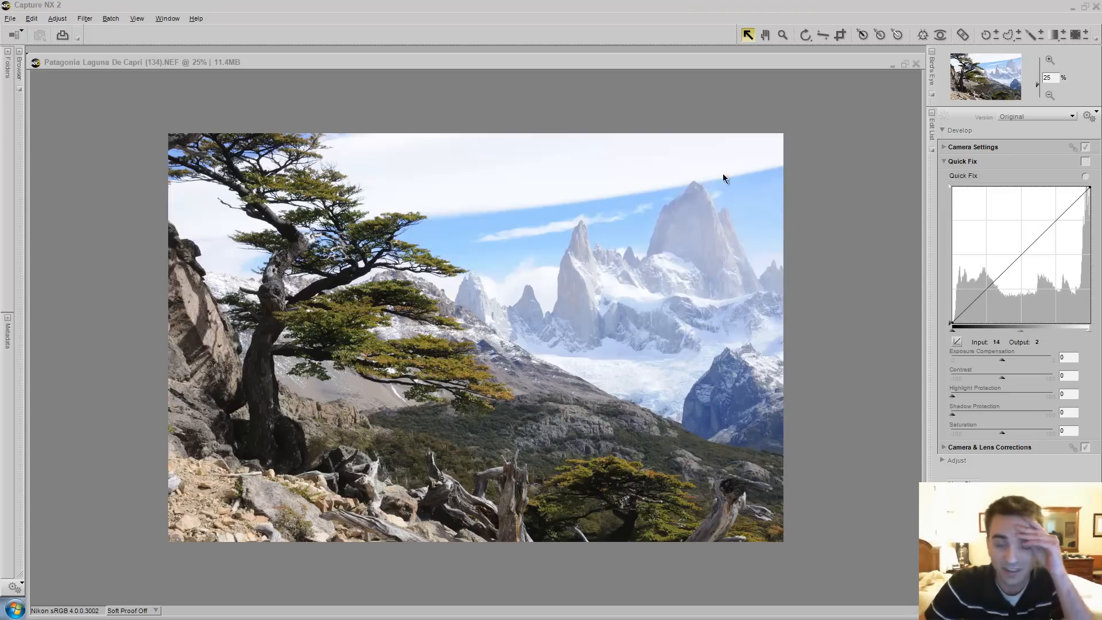
Step: Expand the Camera Settings and set the photo's picture control to Standard
{"action": "left_click", "coordinate": [944, 147]}
{"action": "left_click", "coordinate": [942, 148]}
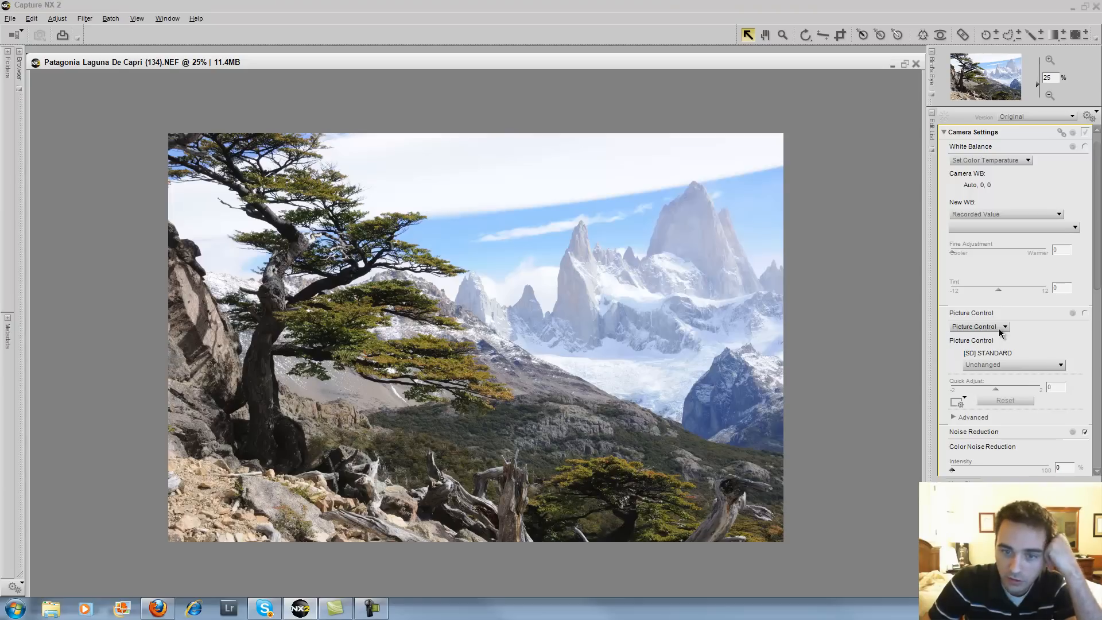
{"action": "left_click", "coordinate": [1060, 366]}
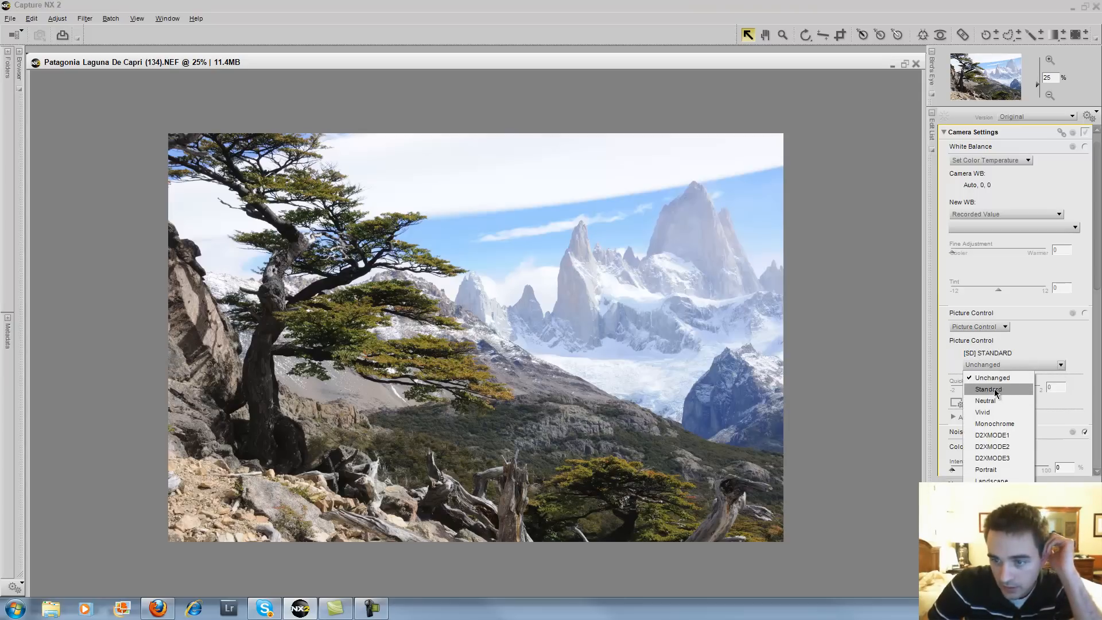
{"action": "left_click", "coordinate": [998, 393]}
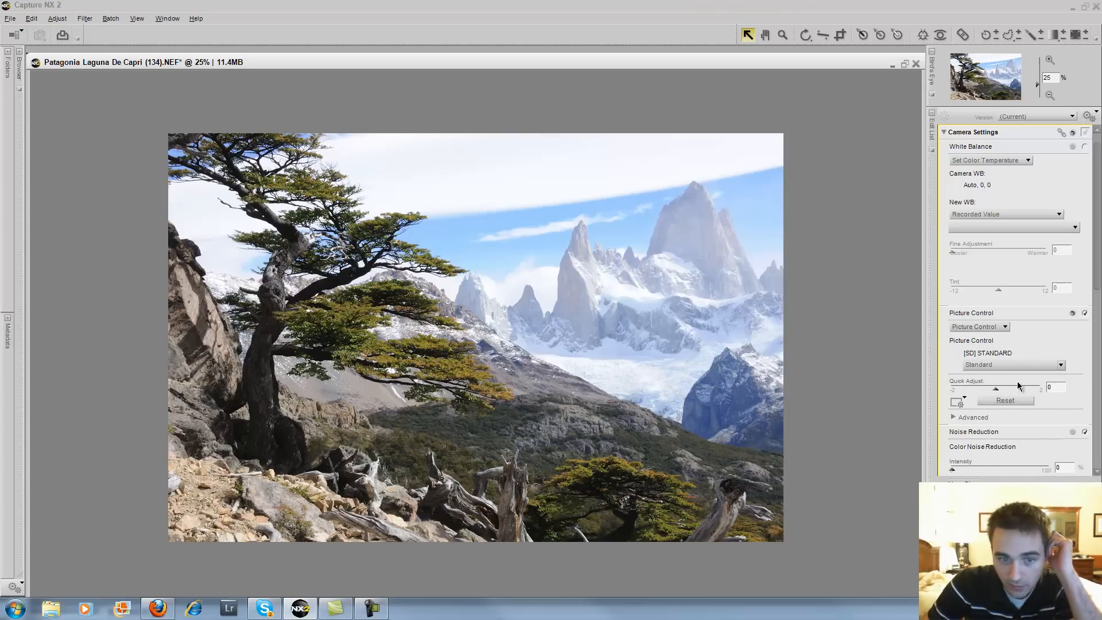
Step: Try the Vivid, Monochrome and Landscape picture controls on the photo one after another
{"action": "left_click", "coordinate": [1059, 366]}
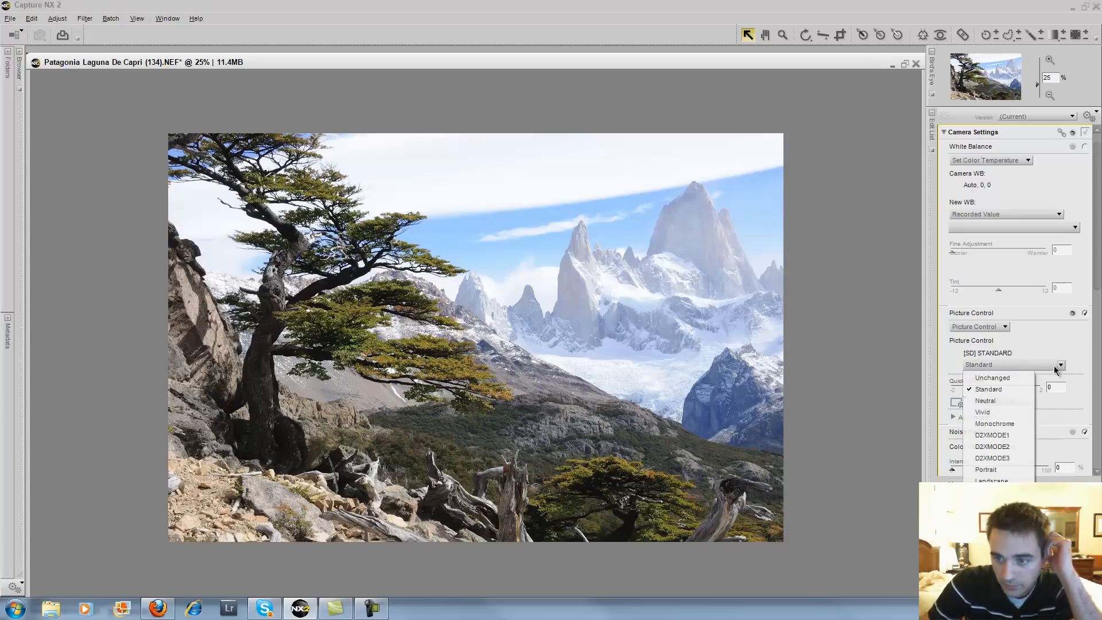
{"action": "left_click", "coordinate": [995, 413]}
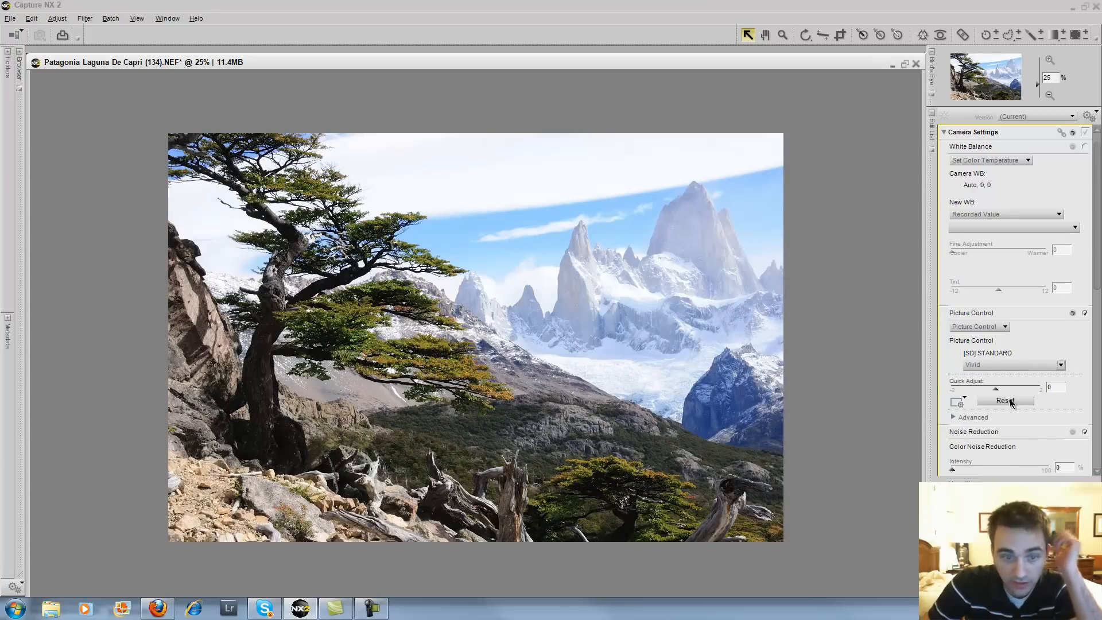
{"action": "left_click", "coordinate": [1060, 365]}
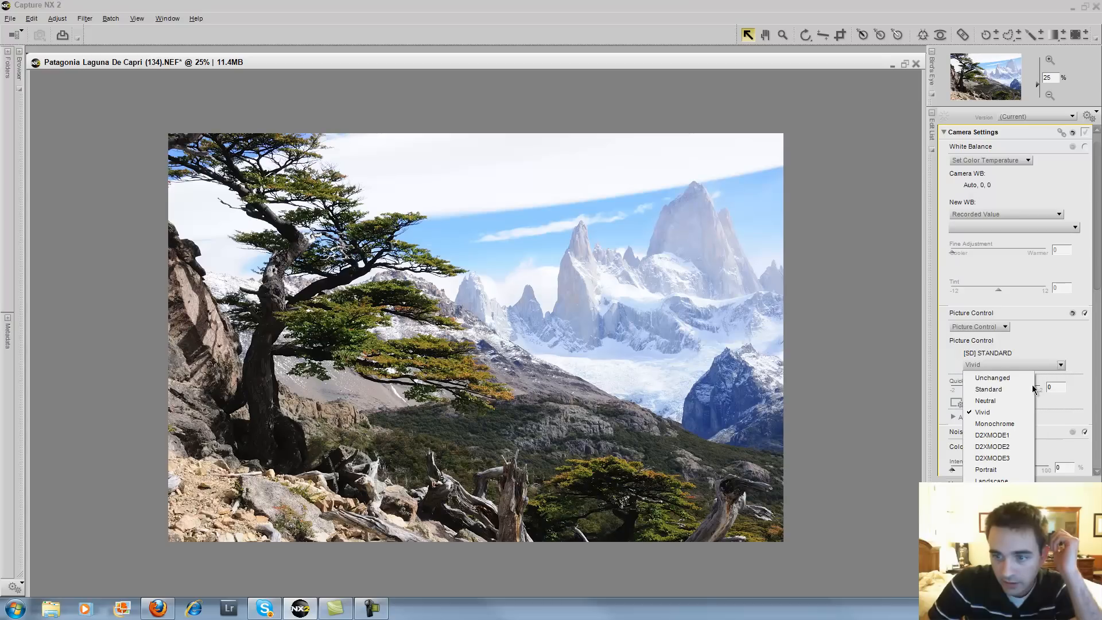
{"action": "left_click", "coordinate": [995, 424]}
{"action": "left_click", "coordinate": [1061, 364]}
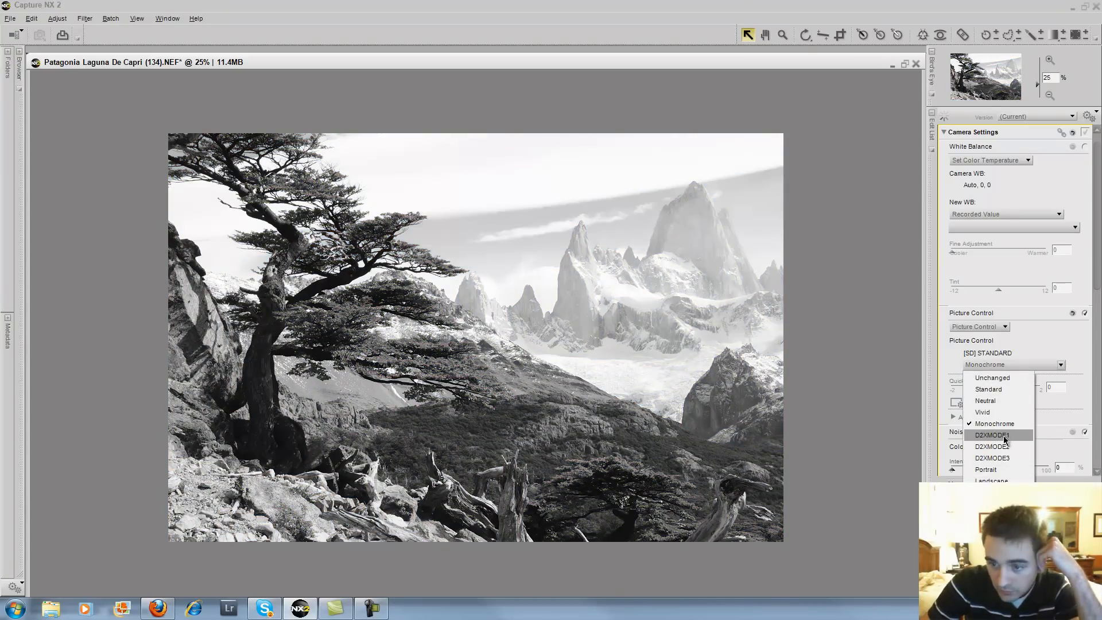
{"action": "key", "text": "Escape"}
{"action": "left_click", "coordinate": [1061, 365]}
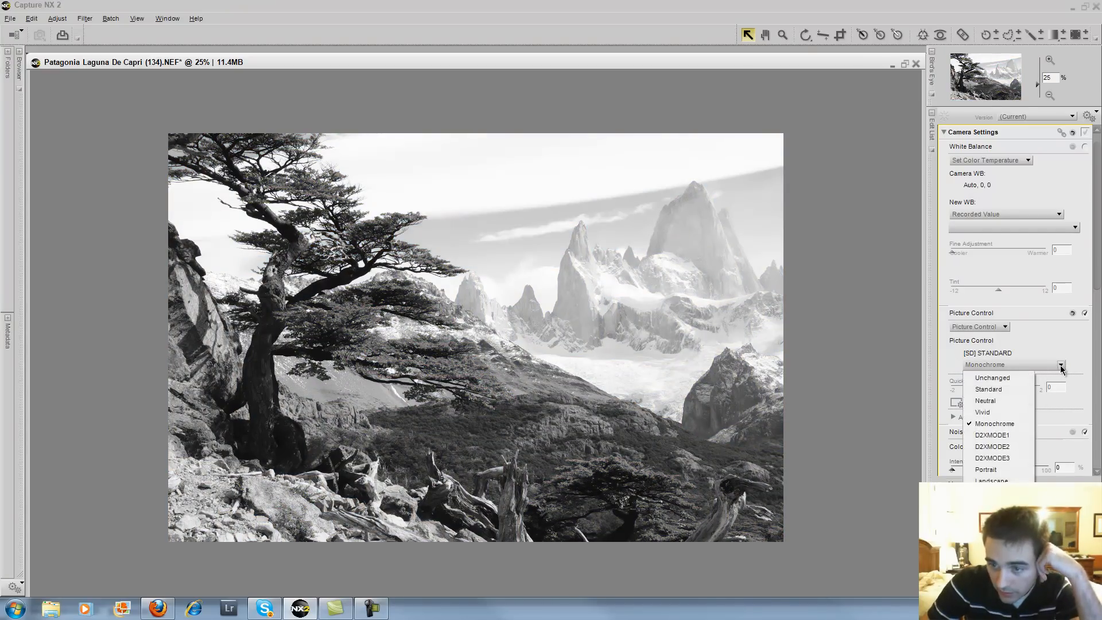
{"action": "left_click", "coordinate": [991, 480]}
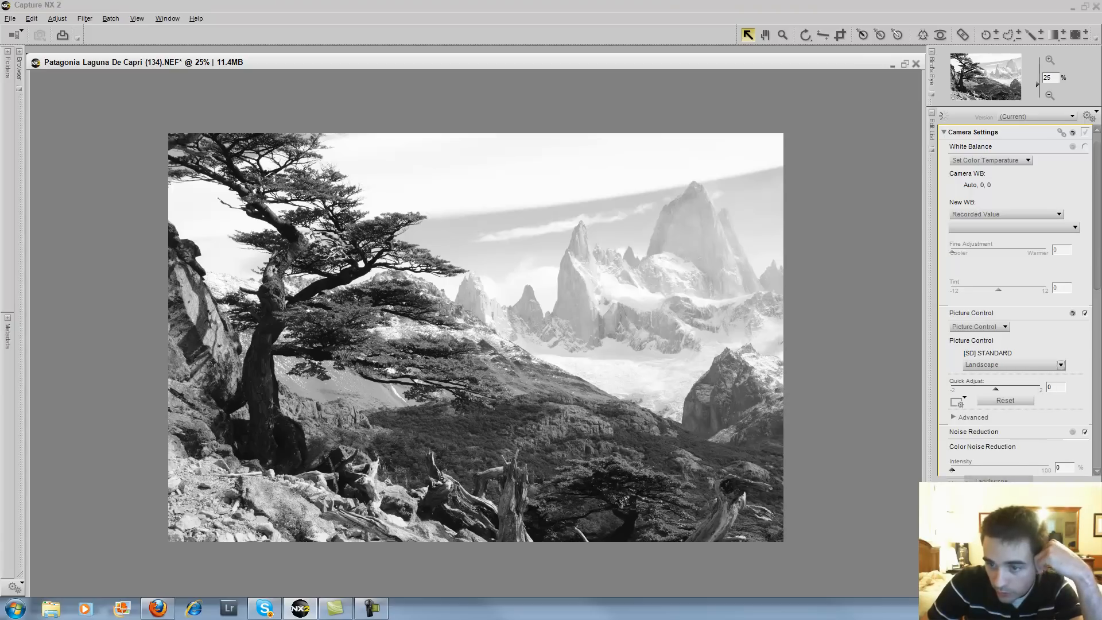
{"action": "left_click", "coordinate": [1059, 365]}
{"action": "key", "text": "Escape"}
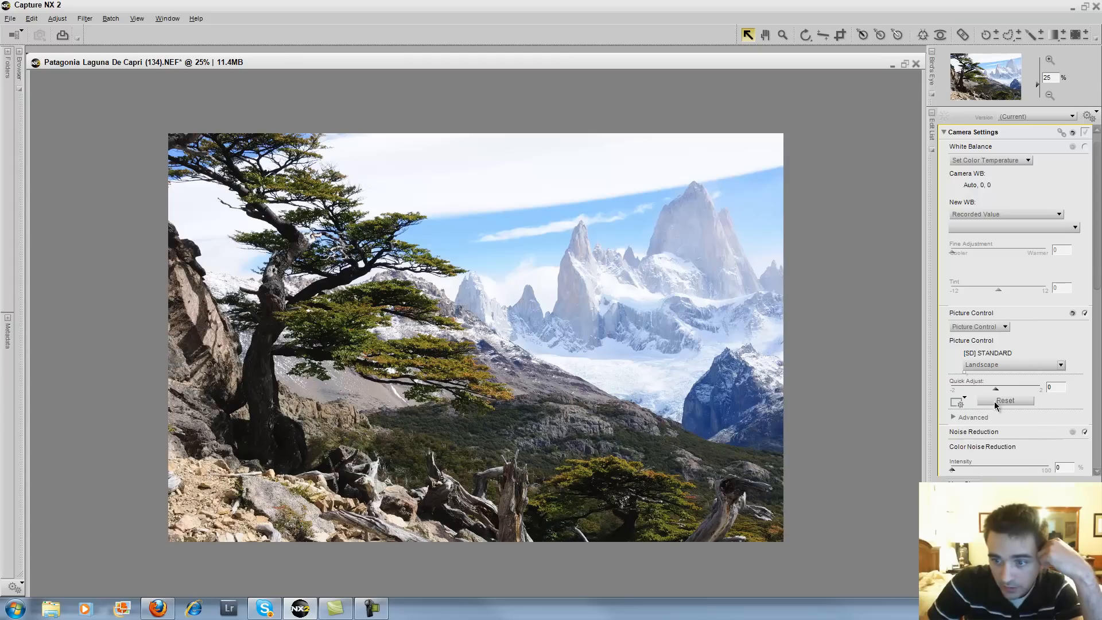
Step: Compare the Neutral and Landscape picture controls, and leave the picture control set to Neutral
{"action": "left_click", "coordinate": [1061, 366]}
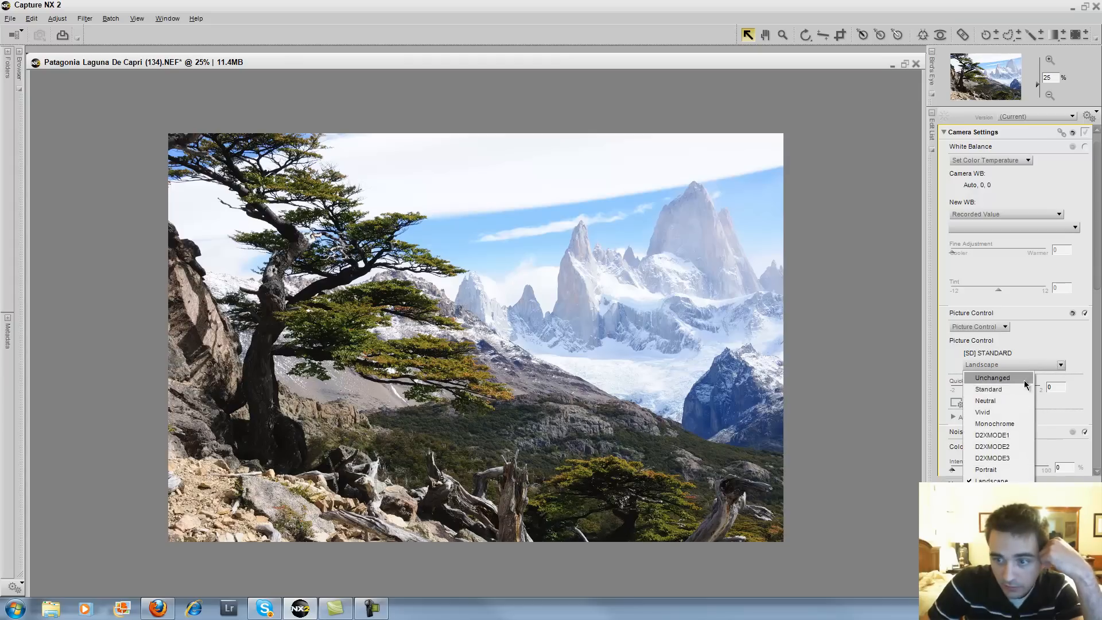
{"action": "left_click", "coordinate": [1003, 401]}
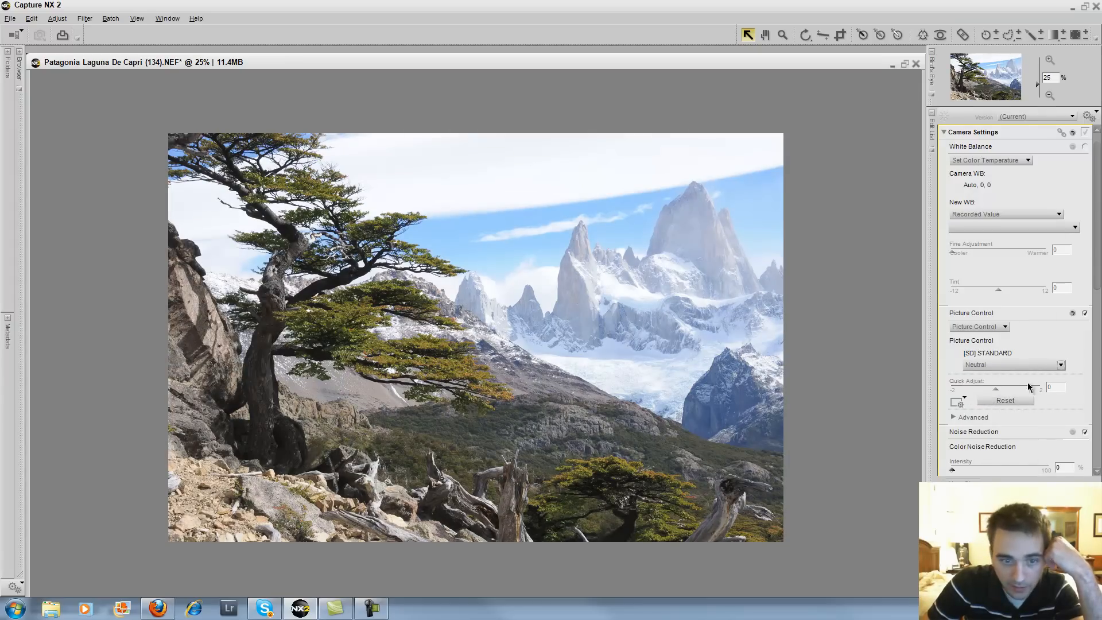
{"action": "left_click", "coordinate": [1060, 365]}
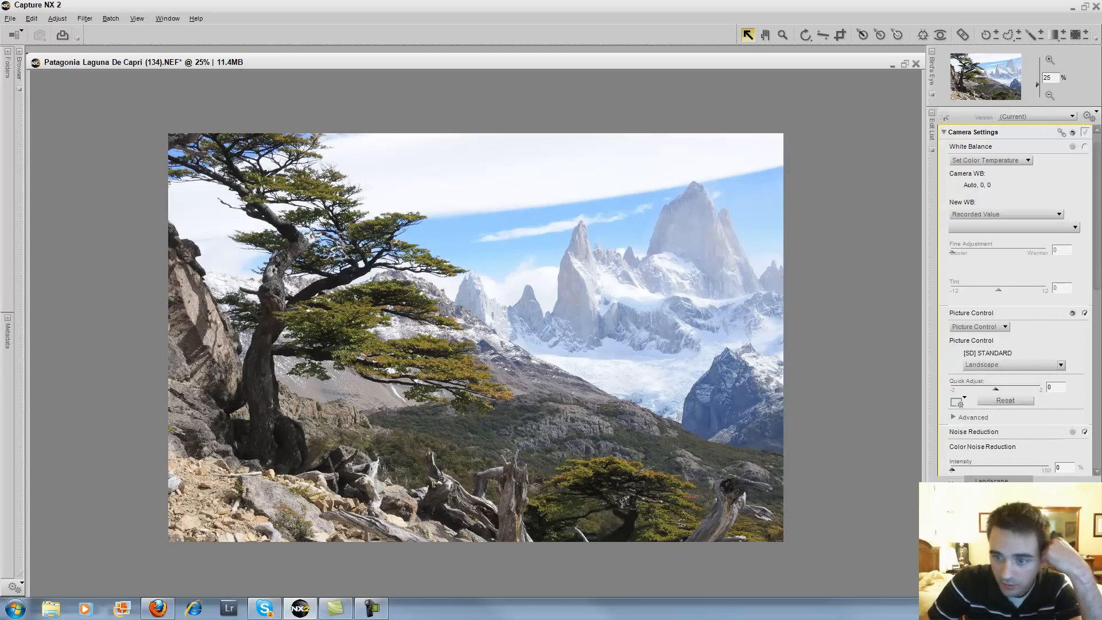
{"action": "left_click", "coordinate": [1003, 480]}
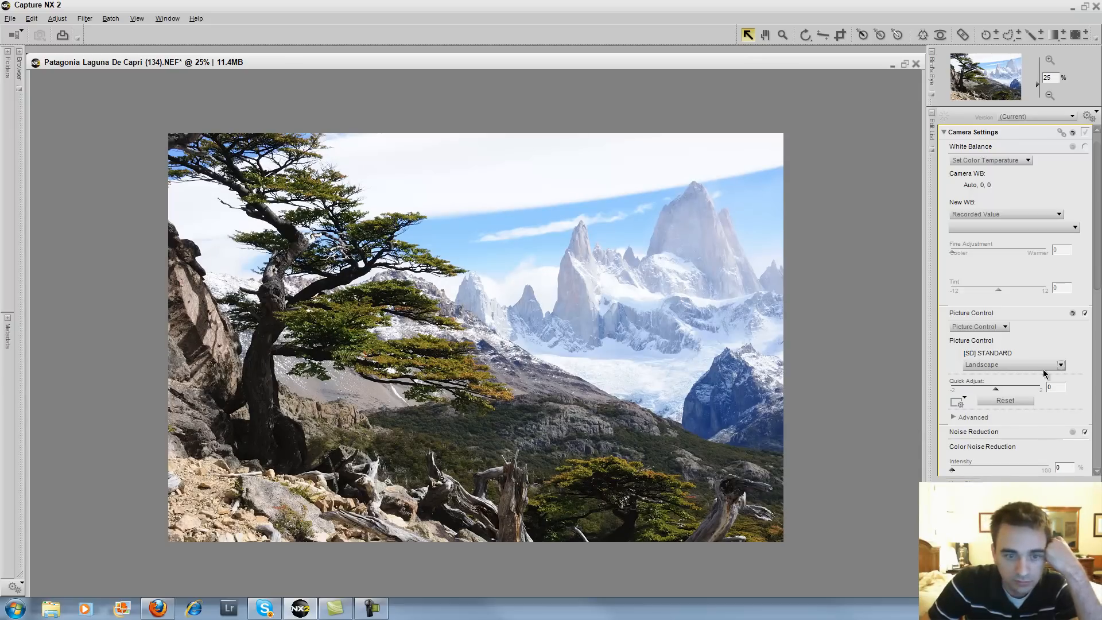
{"action": "left_click", "coordinate": [1060, 365]}
{"action": "left_click", "coordinate": [1006, 403]}
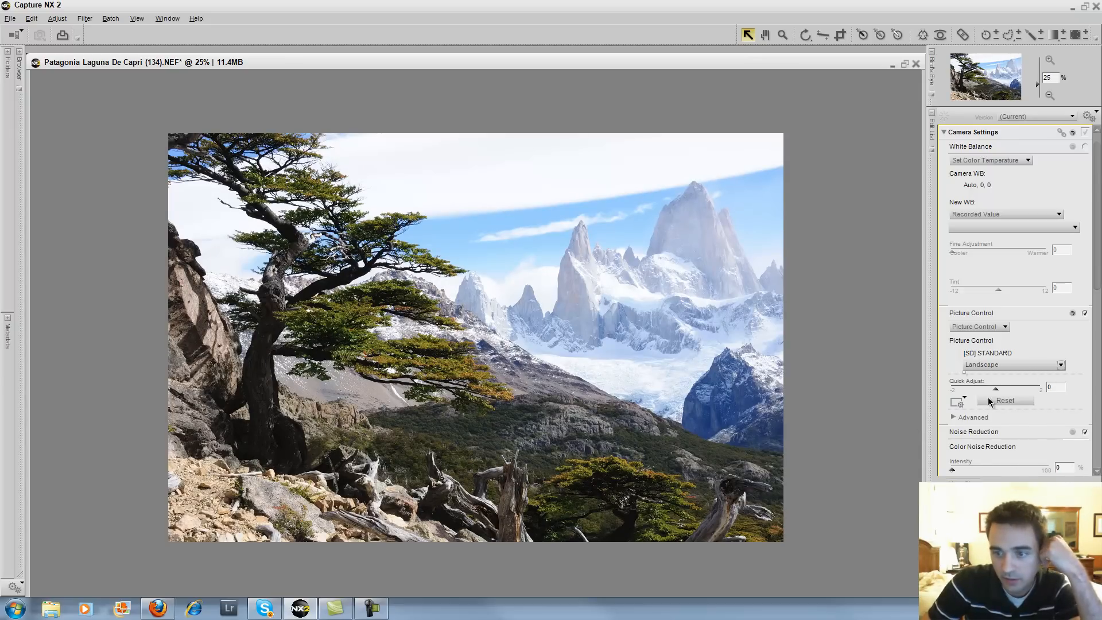
{"action": "left_click", "coordinate": [1061, 368]}
{"action": "left_click", "coordinate": [1008, 401]}
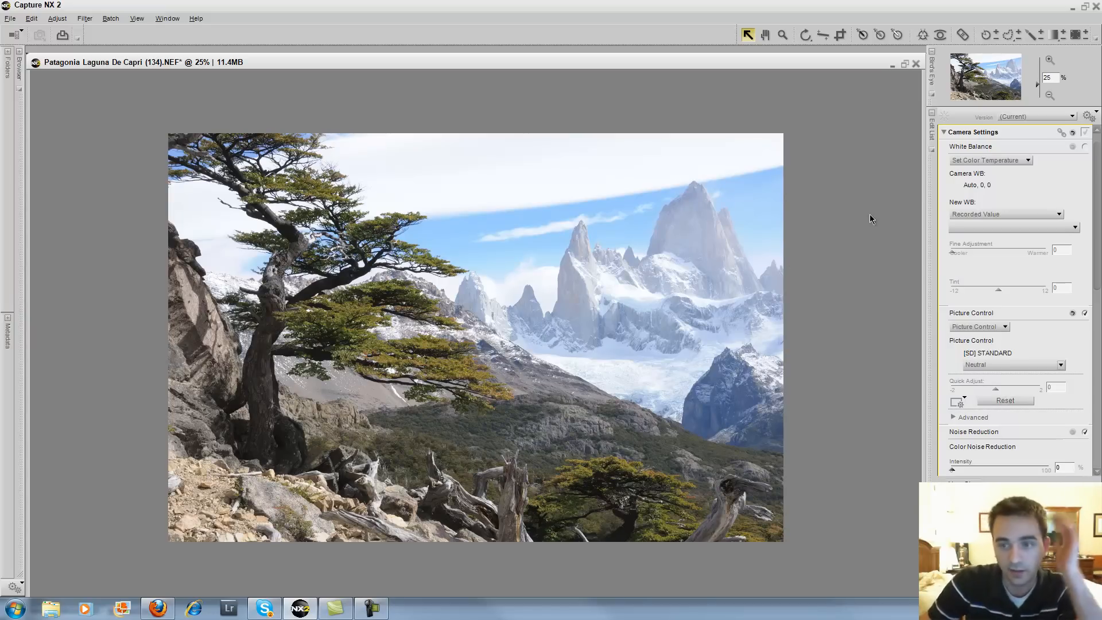
Step: Switch the white balance method to Set Gray Point, sampled with Use a single point
{"action": "left_click", "coordinate": [782, 35]}
{"action": "left_click", "coordinate": [559, 285]}
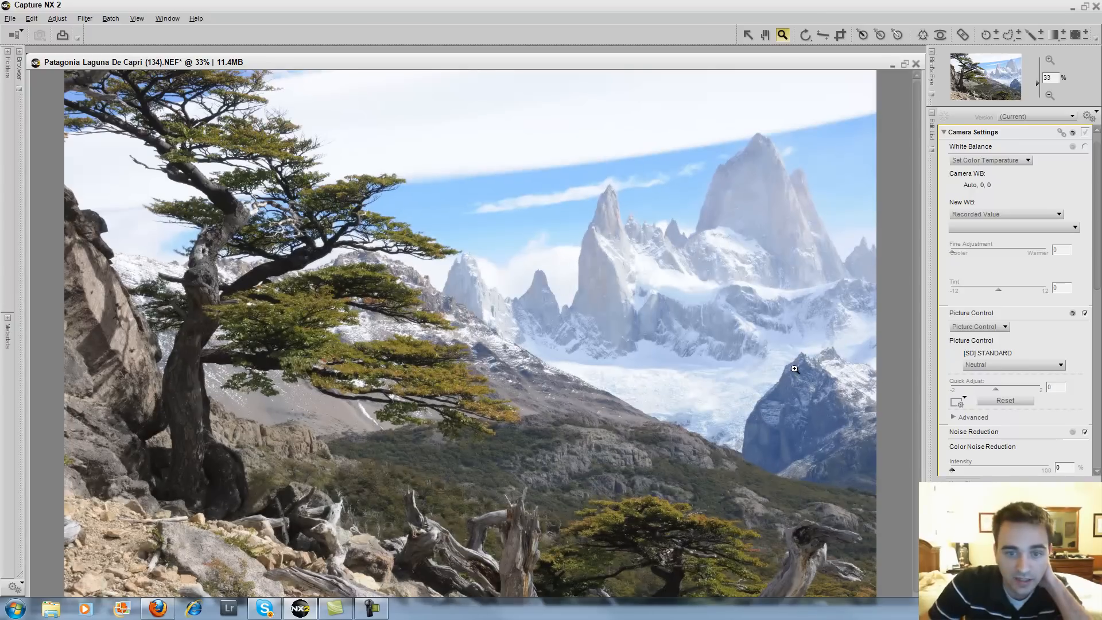
{"action": "left_click_drag", "start_coordinate": [818, 68], "coordinate": [821, 53]}
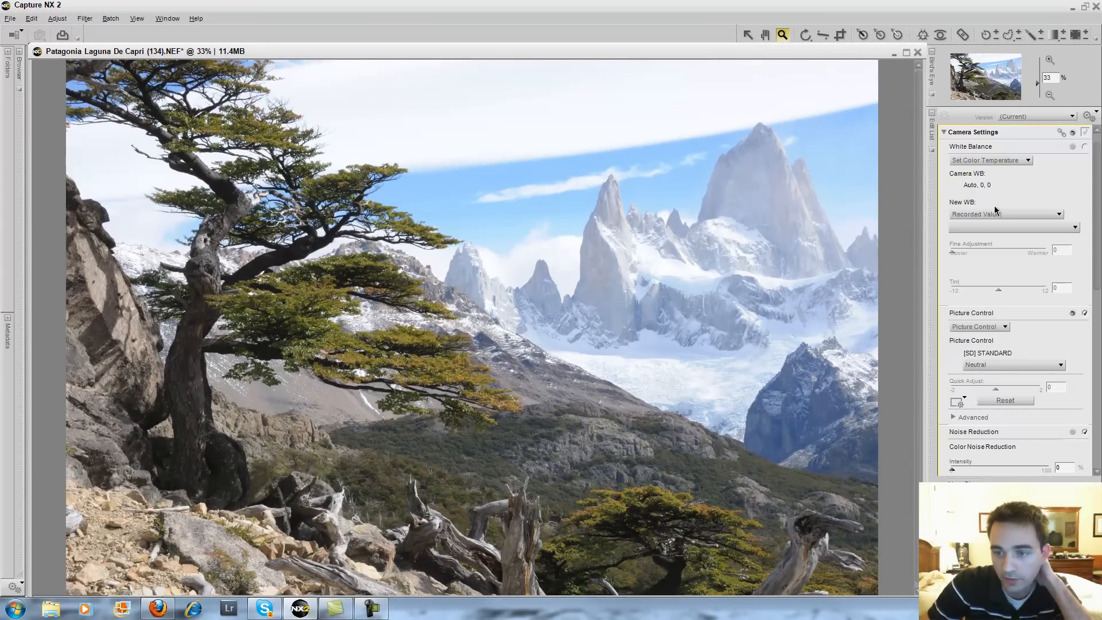
{"action": "left_click", "coordinate": [1013, 160]}
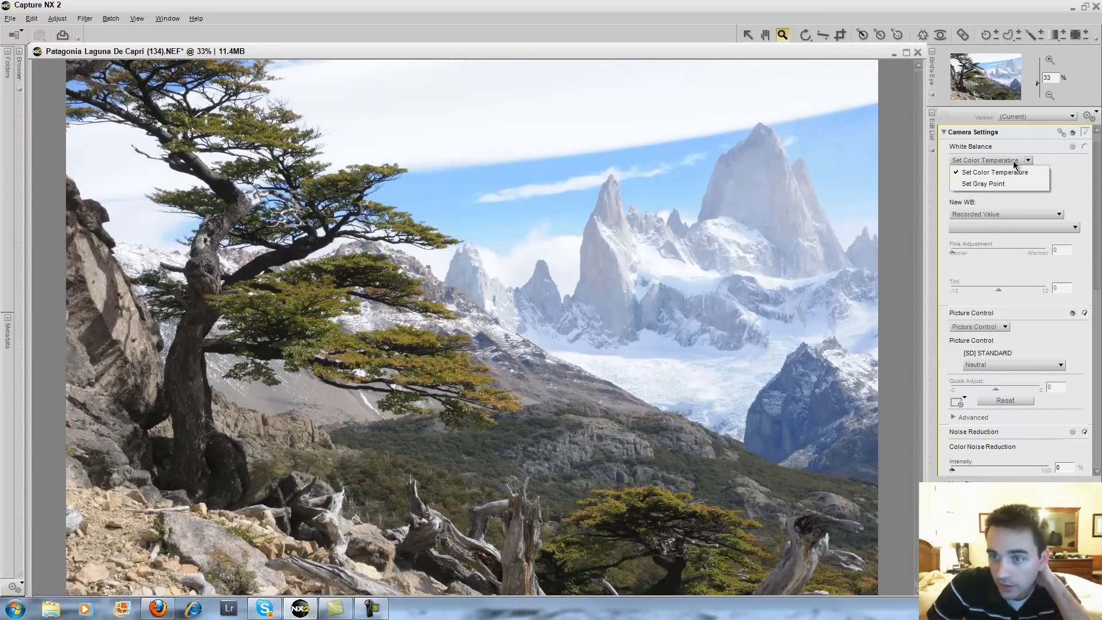
{"action": "left_click", "coordinate": [986, 185]}
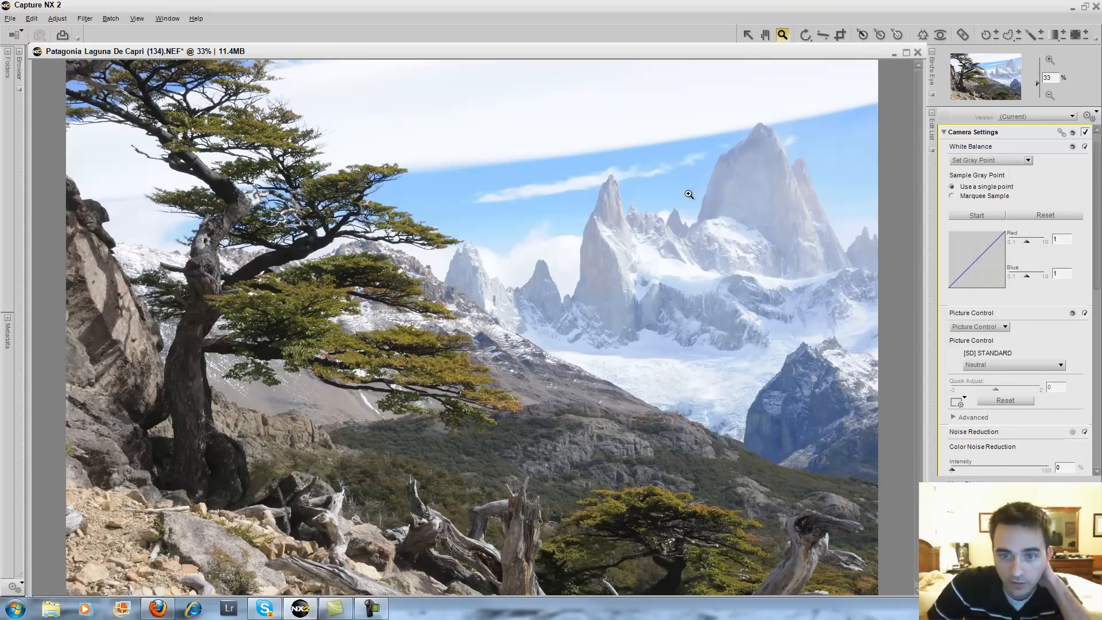
{"action": "left_click", "coordinate": [952, 196]}
{"action": "left_click", "coordinate": [952, 187]}
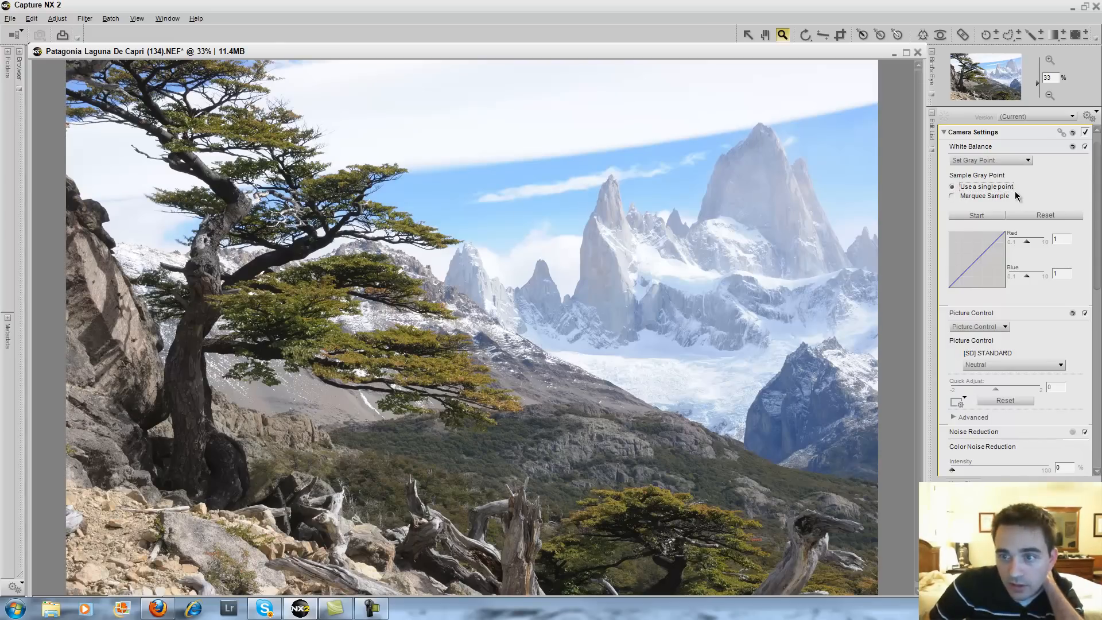
Step: Try a neutral control point on the clouds and on the snow beside the dark peak, and undo it
{"action": "left_click", "coordinate": [878, 36]}
{"action": "left_click", "coordinate": [649, 84]}
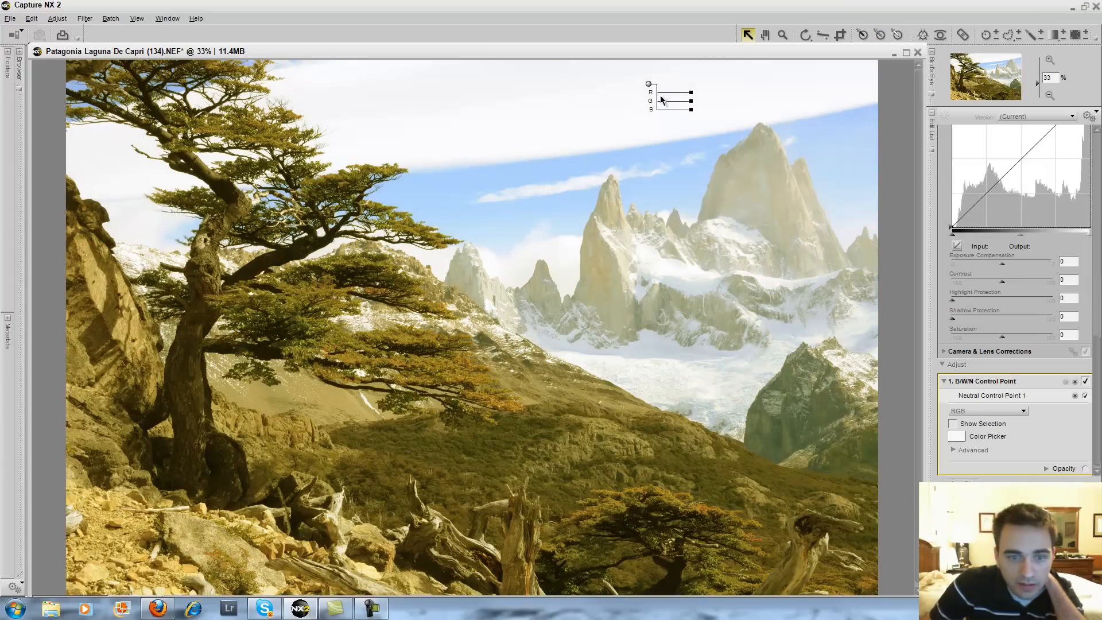
{"action": "left_click_drag", "start_coordinate": [649, 84], "coordinate": [719, 397]}
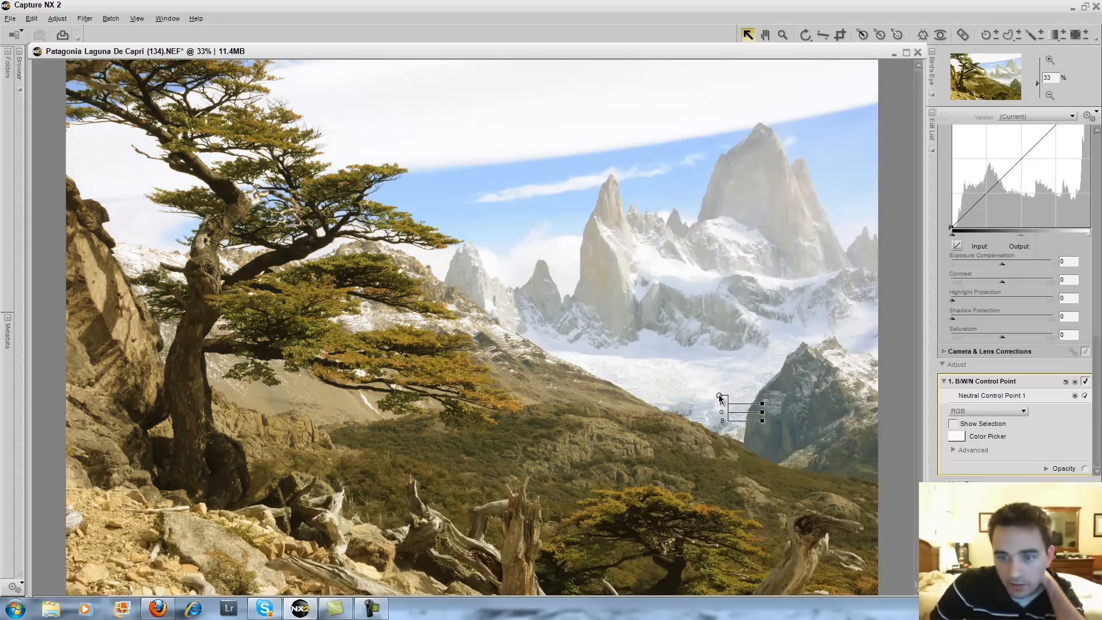
{"action": "left_click_drag", "start_coordinate": [720, 397], "coordinate": [723, 391]}
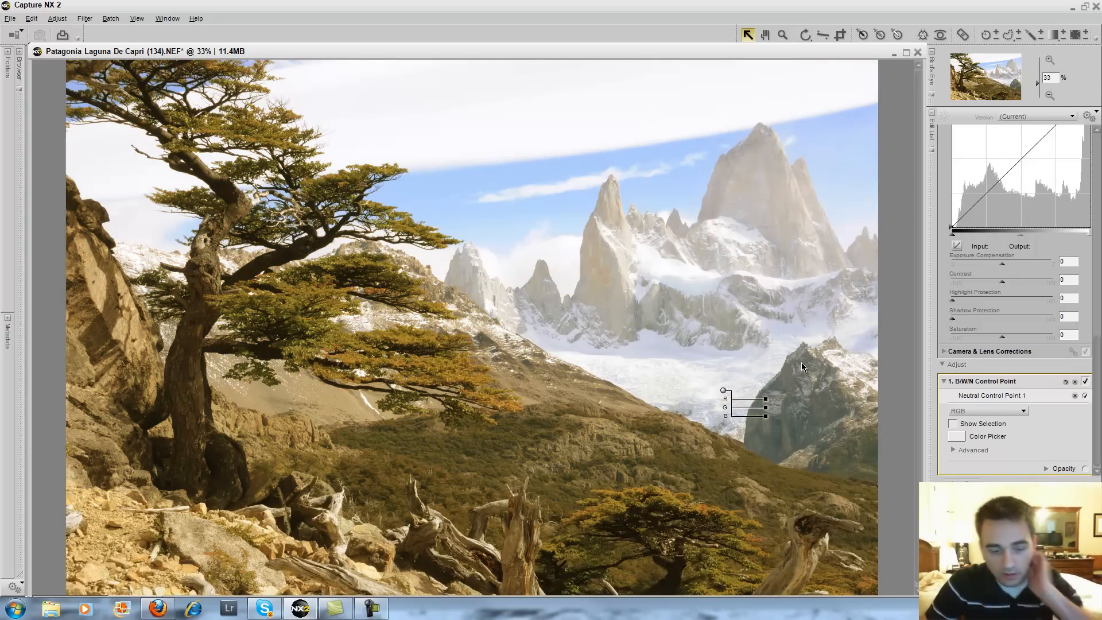
{"action": "key", "text": "ctrl+z"}
{"action": "key", "text": "ctrl+z"}
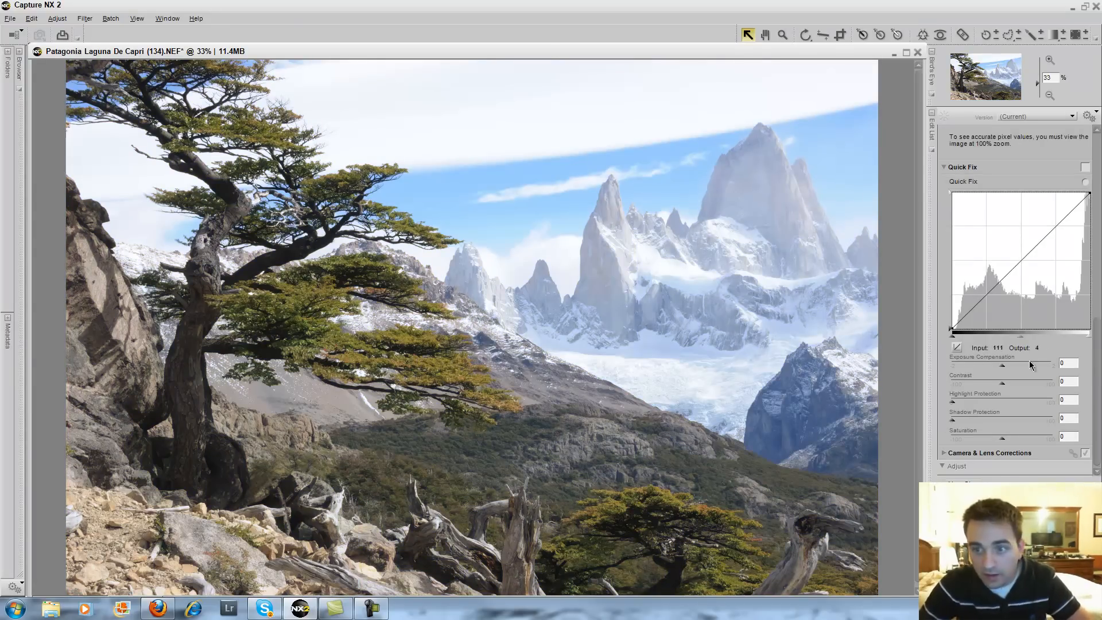
Step: Review the white balance, picture control and noise reduction options in Camera Settings, and the Quick Fix section
{"action": "scroll", "coordinate": [1097, 383], "scroll_direction": "up", "scroll_amount": 3}
{"action": "left_click_drag", "start_coordinate": [1097, 383], "coordinate": [1099, 212]}
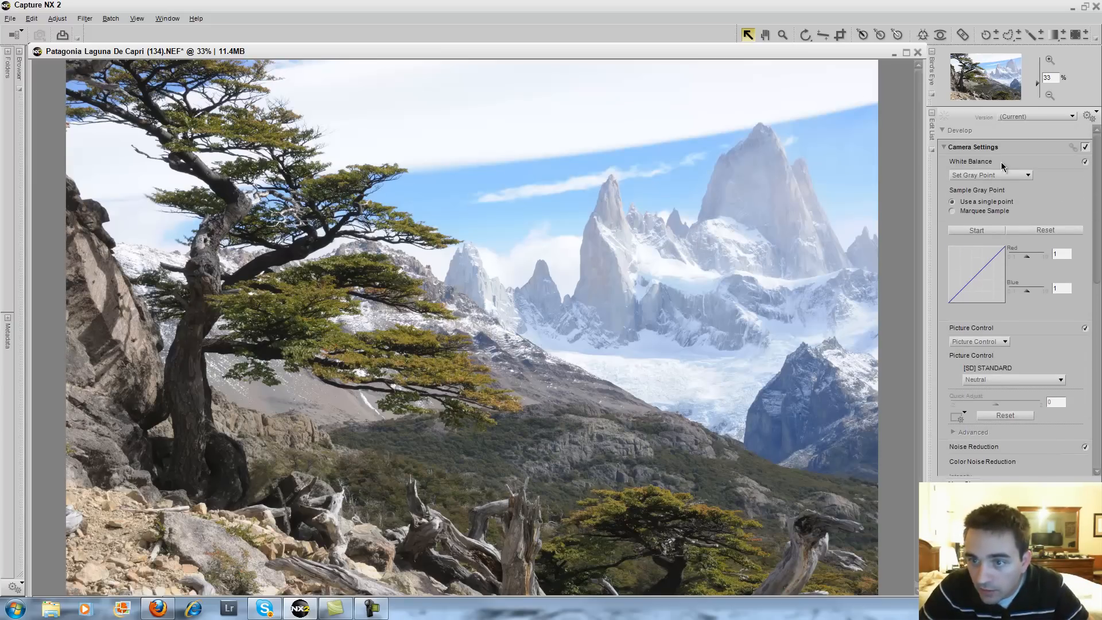
{"action": "left_click", "coordinate": [1027, 175]}
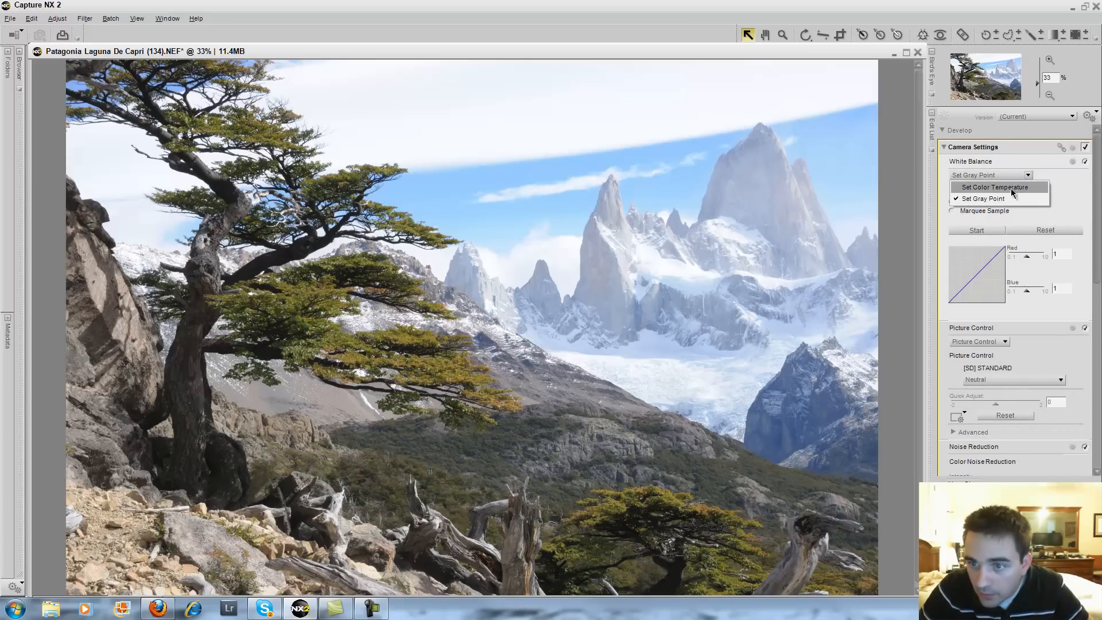
{"action": "left_click", "coordinate": [1051, 189]}
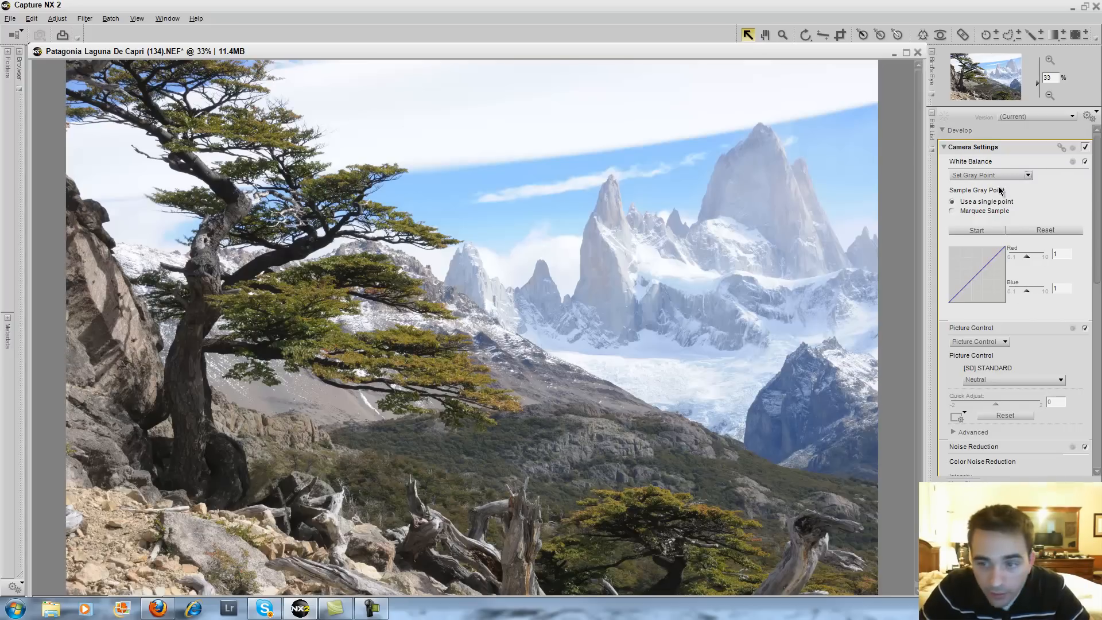
{"action": "scroll", "coordinate": [1035, 346], "scroll_direction": "down", "scroll_amount": 5}
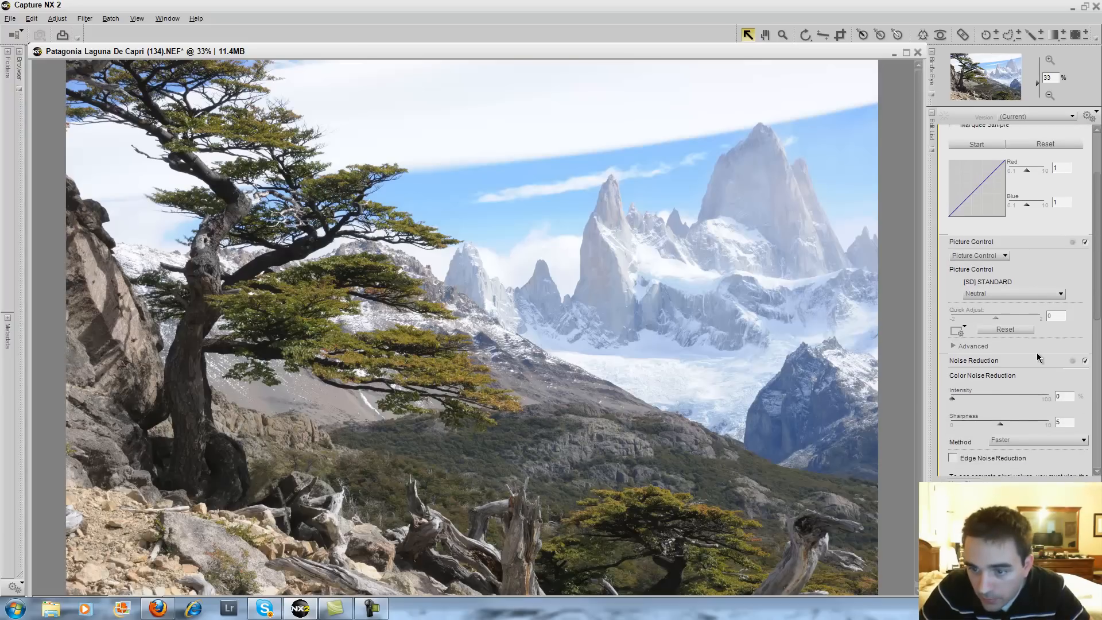
{"action": "scroll", "coordinate": [1036, 354], "scroll_direction": "up", "scroll_amount": 5}
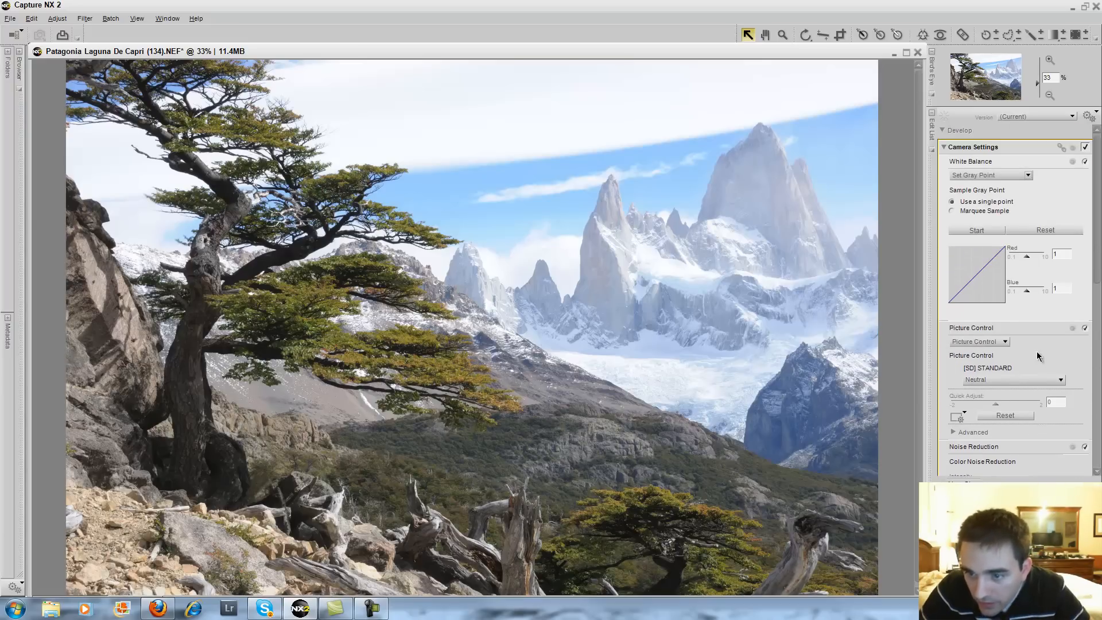
{"action": "left_click", "coordinate": [945, 147]}
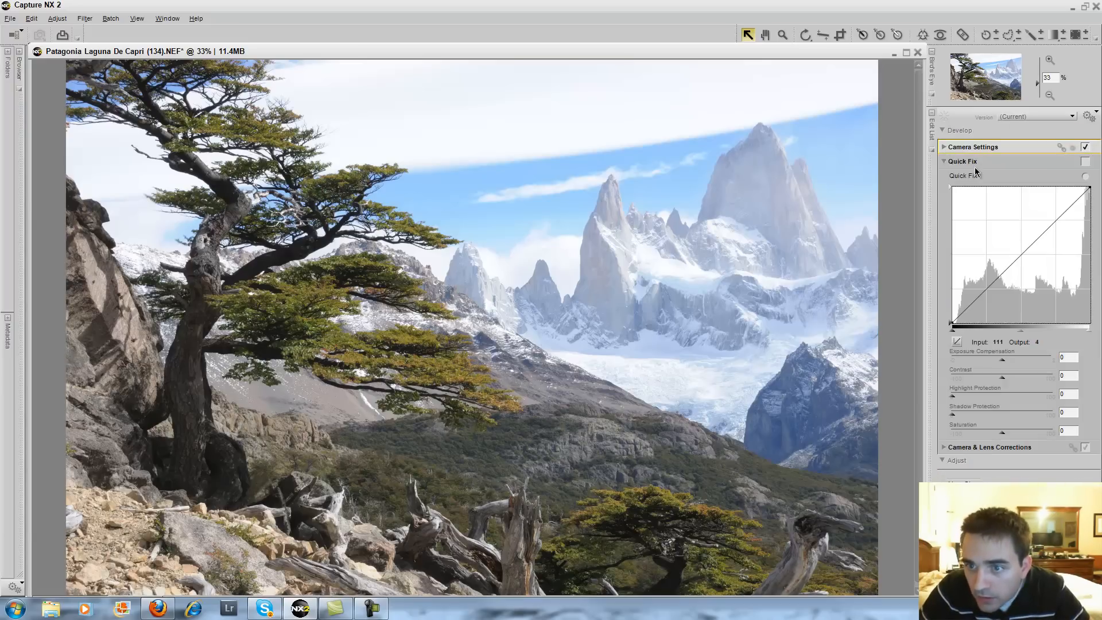
{"action": "left_click", "coordinate": [950, 163]}
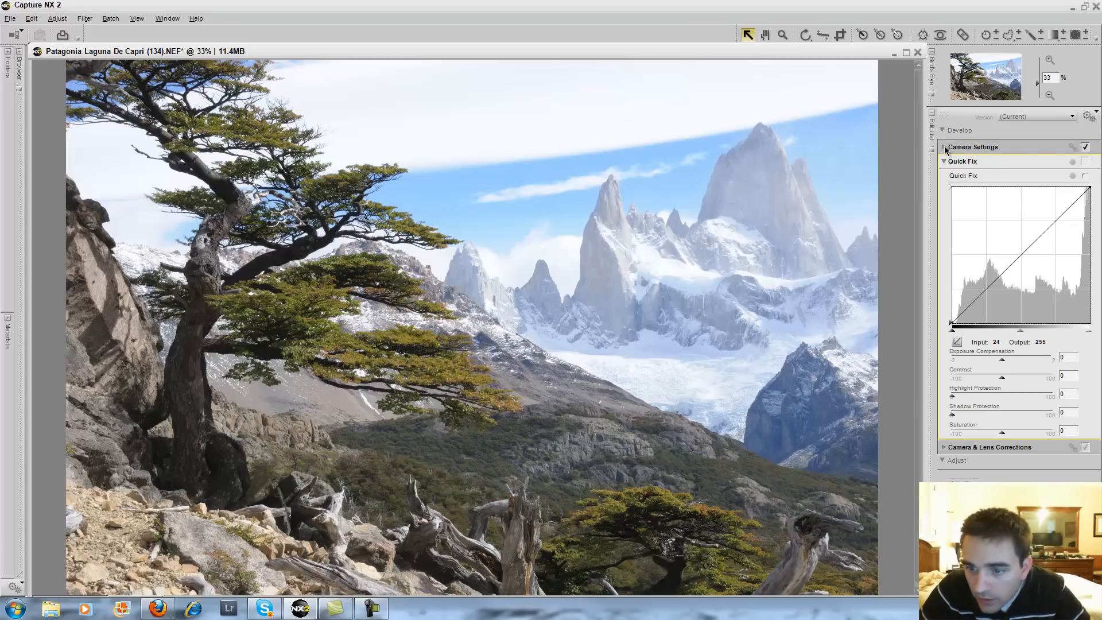
Step: Switch the white balance to Set Color Temperature with Calculate Automatically, and set its fine adjustment to 5849
{"action": "left_click", "coordinate": [945, 148]}
{"action": "left_click", "coordinate": [1022, 159]}
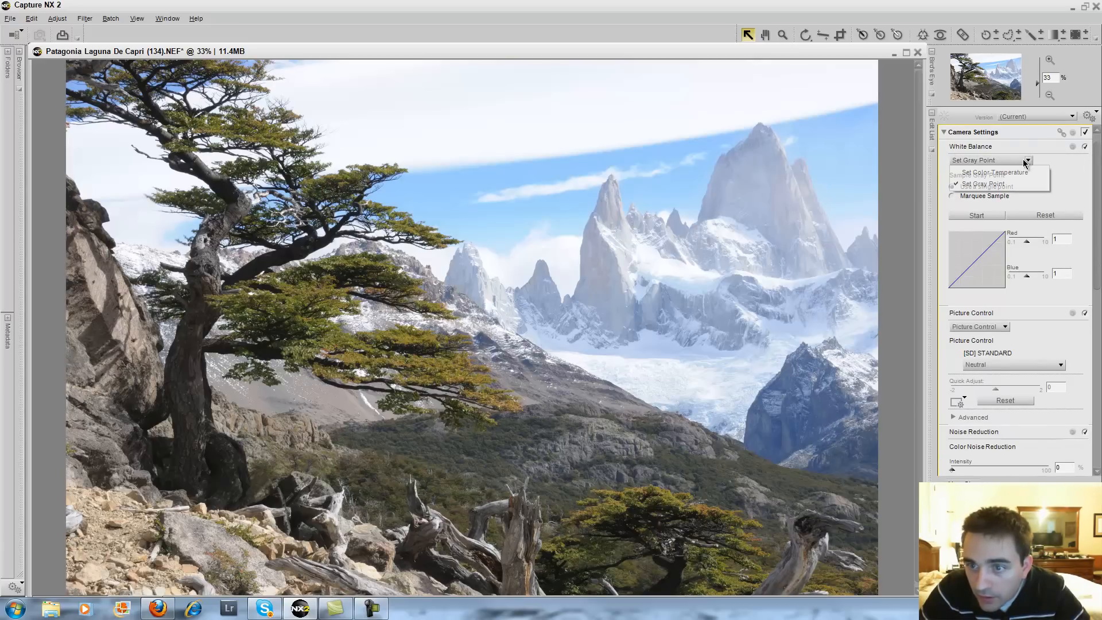
{"action": "left_click", "coordinate": [1004, 173]}
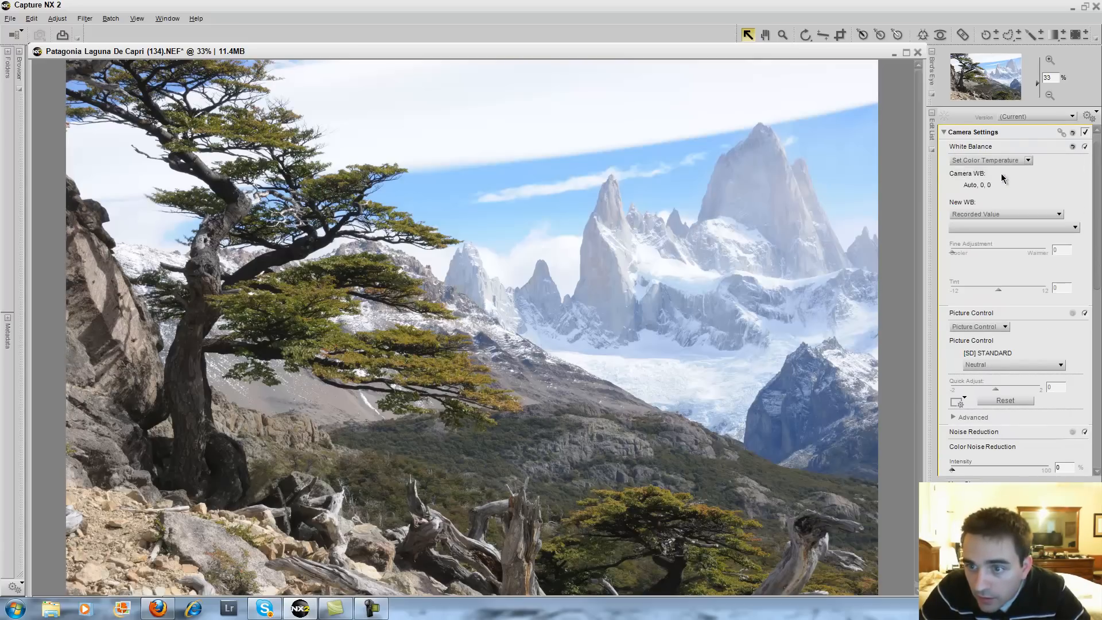
{"action": "left_click", "coordinate": [1032, 217]}
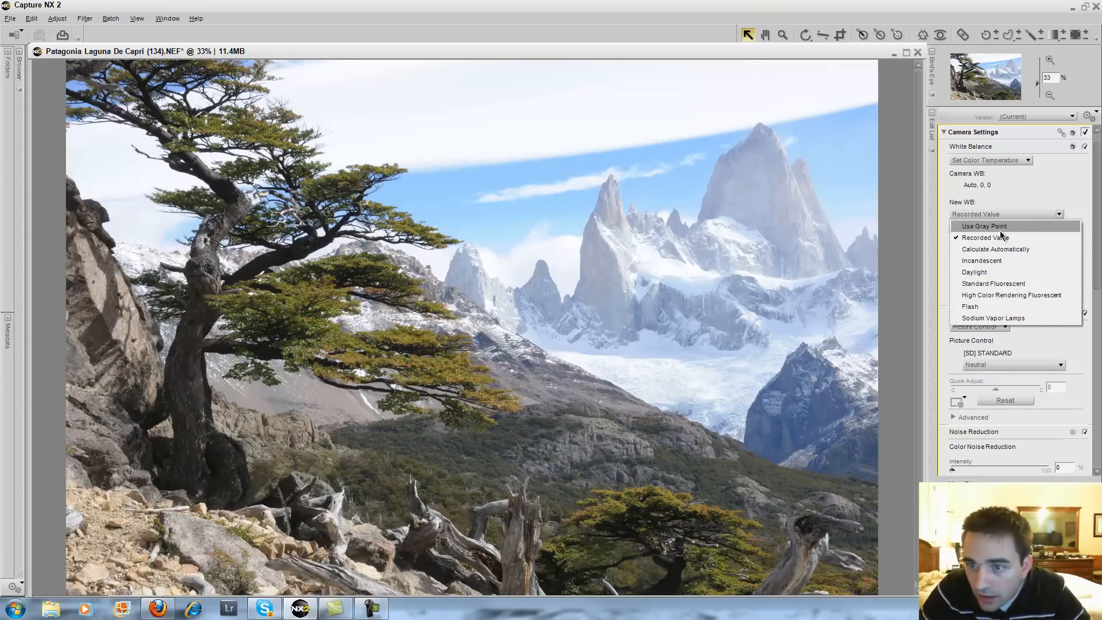
{"action": "left_click", "coordinate": [993, 250]}
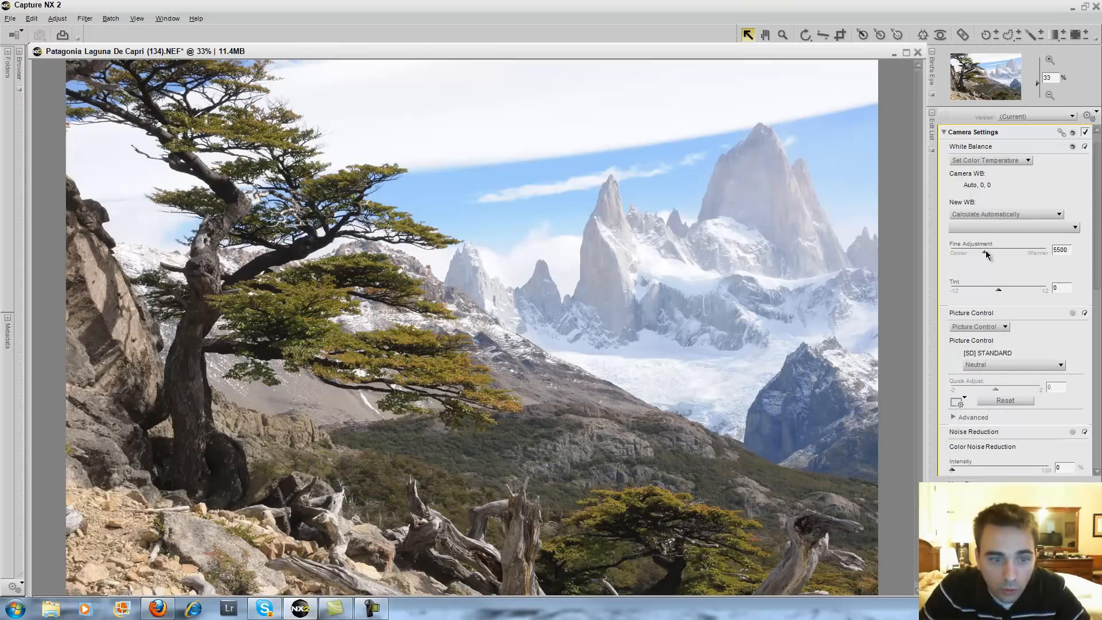
{"action": "left_click_drag", "start_coordinate": [985, 250], "coordinate": [1008, 253]}
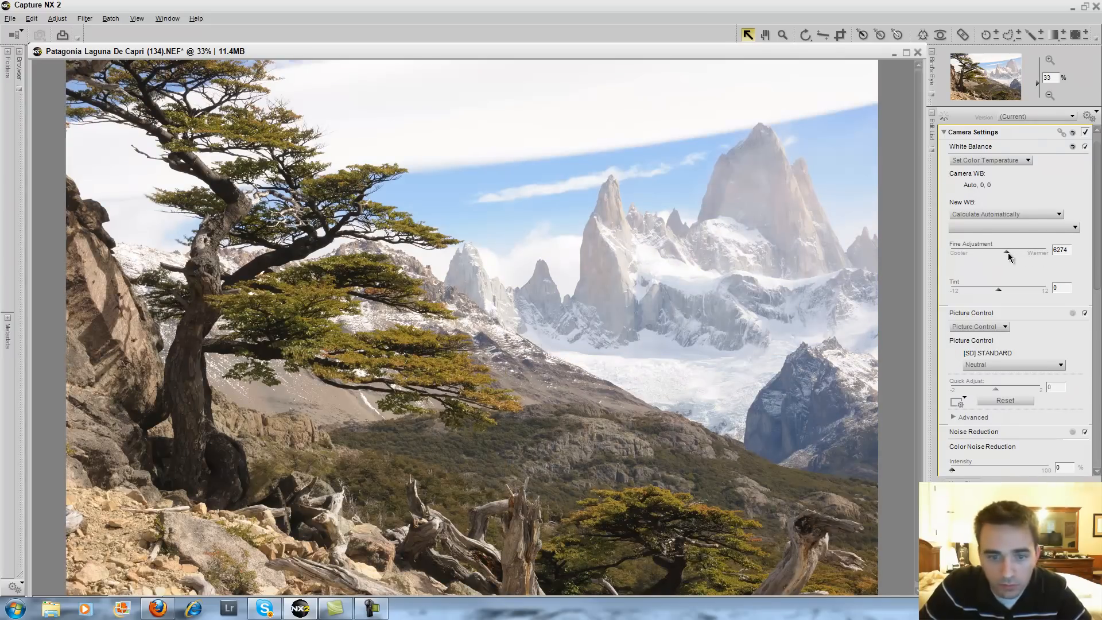
{"action": "left_click_drag", "start_coordinate": [1007, 252], "coordinate": [996, 253]}
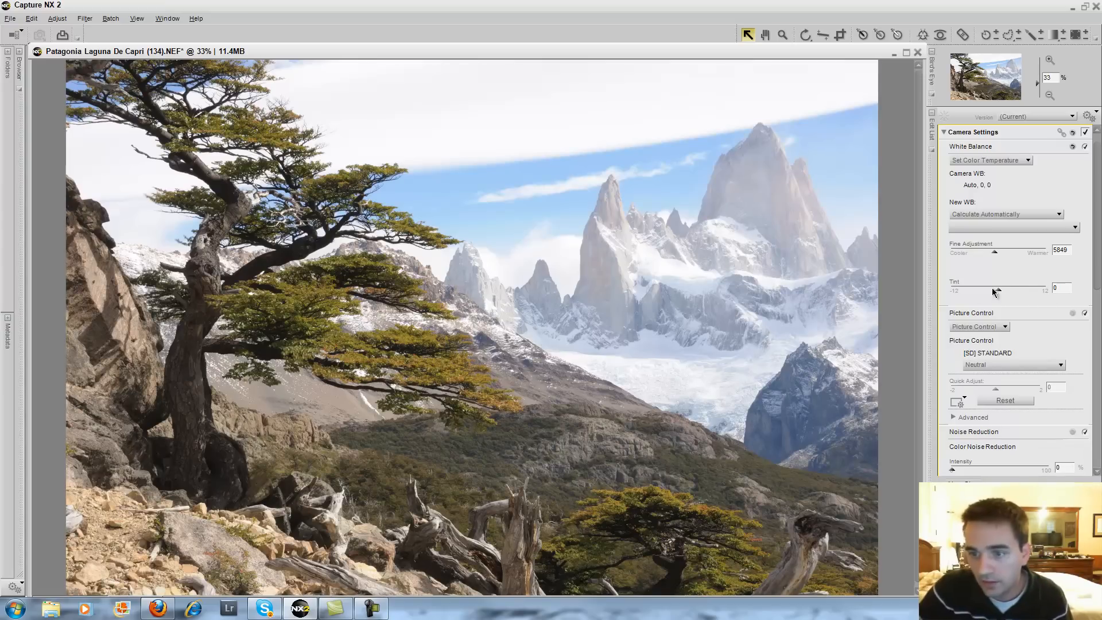
Step: Set the Quick Fix shadow protection to 10
{"action": "left_click", "coordinate": [948, 132]}
{"action": "left_click", "coordinate": [950, 163]}
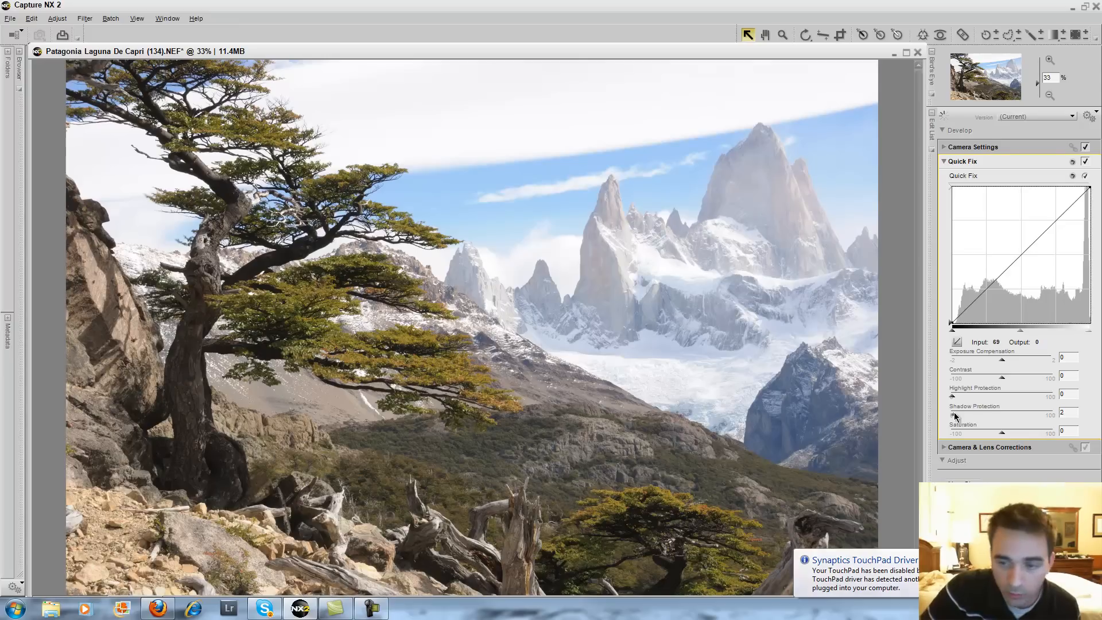
{"action": "left_click_drag", "start_coordinate": [954, 415], "coordinate": [963, 415]}
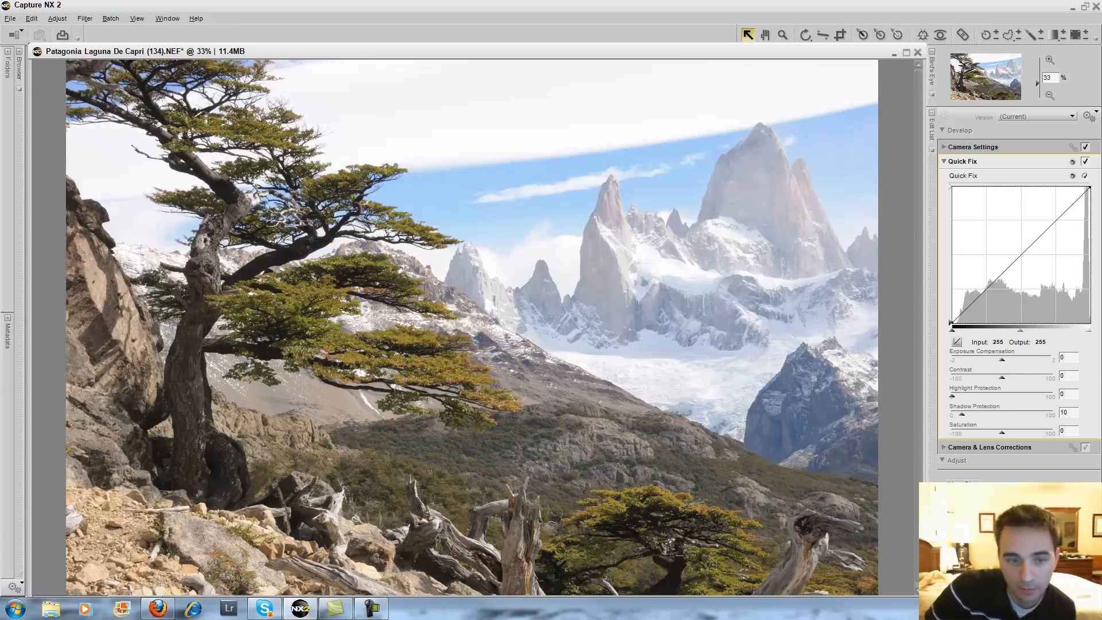
Step: Using the lost highlights and shadows display, place a white control point on the cloud beside the central spire and a black one beside the tree trunk's base
{"action": "key", "text": "shift+t"}
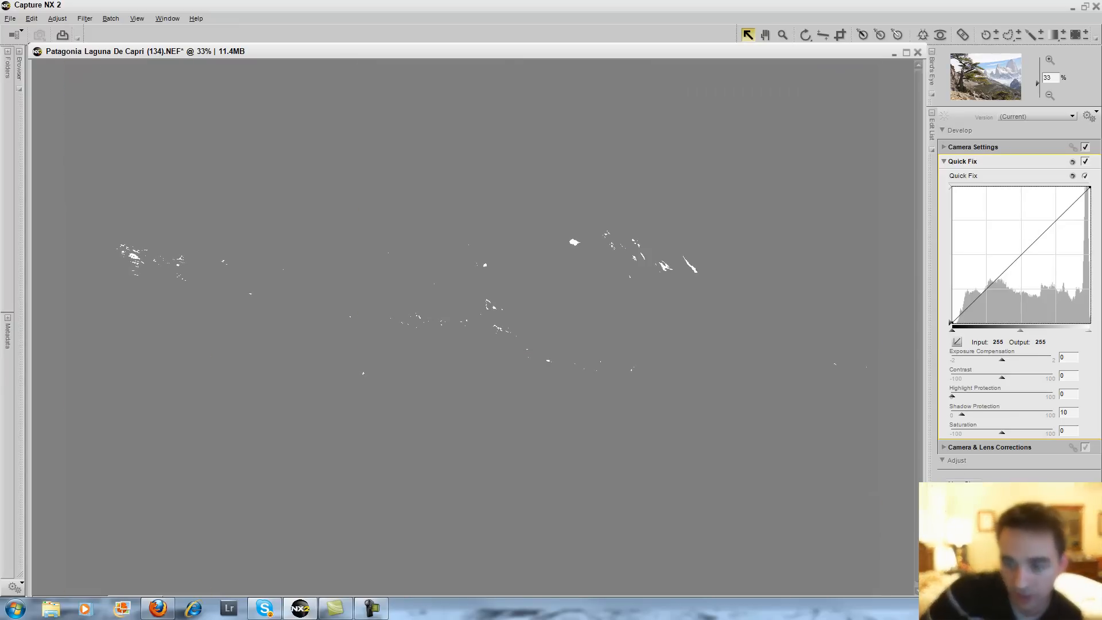
{"action": "left_click", "coordinate": [898, 34]}
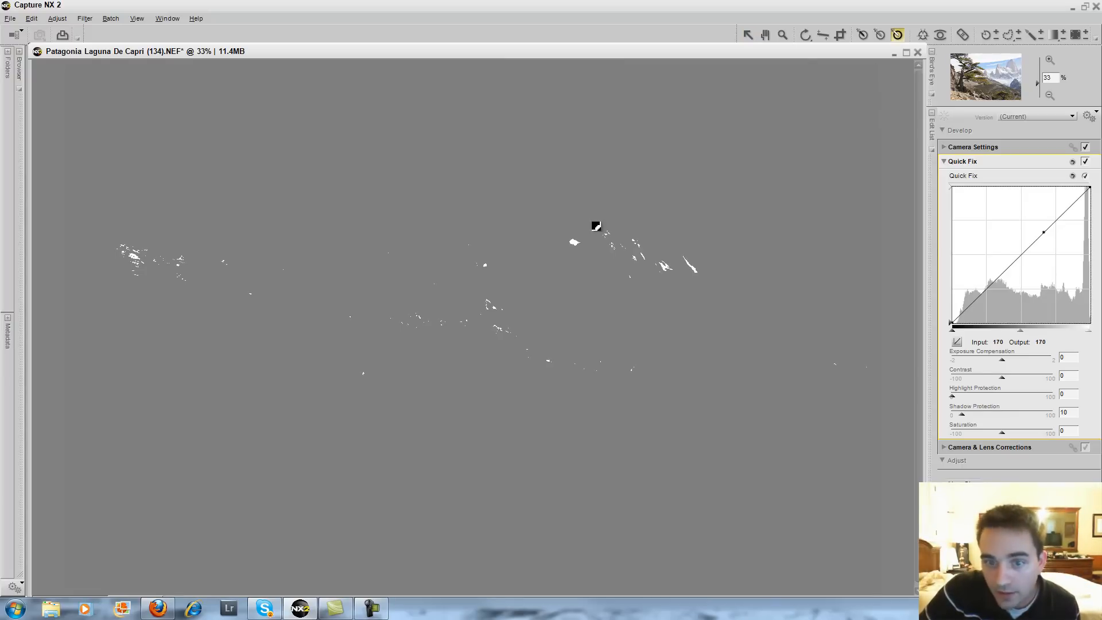
{"action": "left_click", "coordinate": [574, 243]}
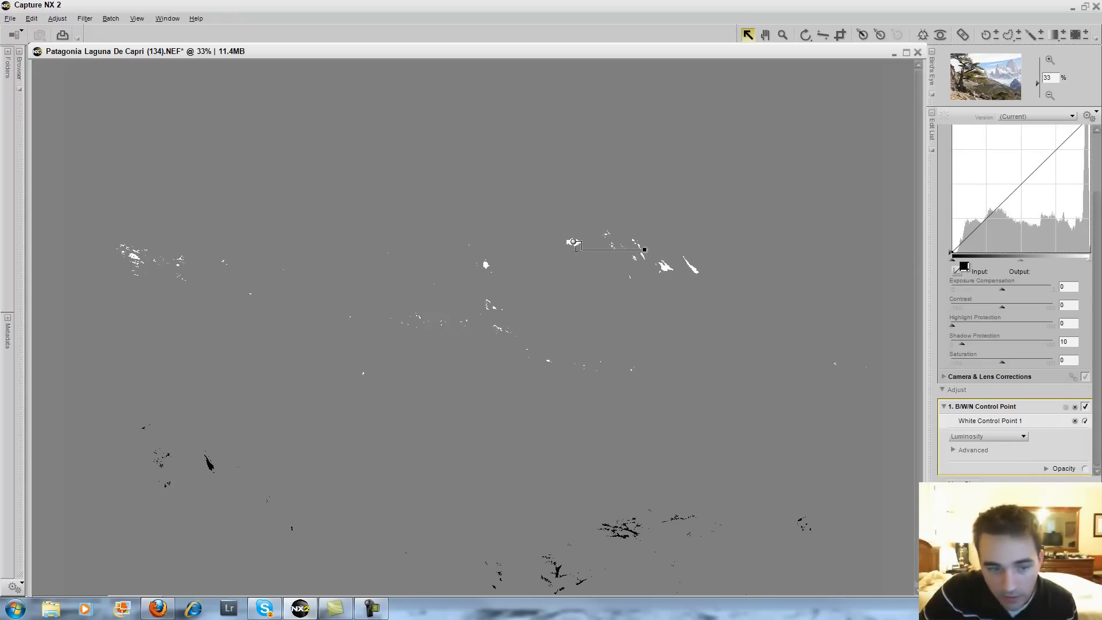
{"action": "left_click", "coordinate": [863, 36]}
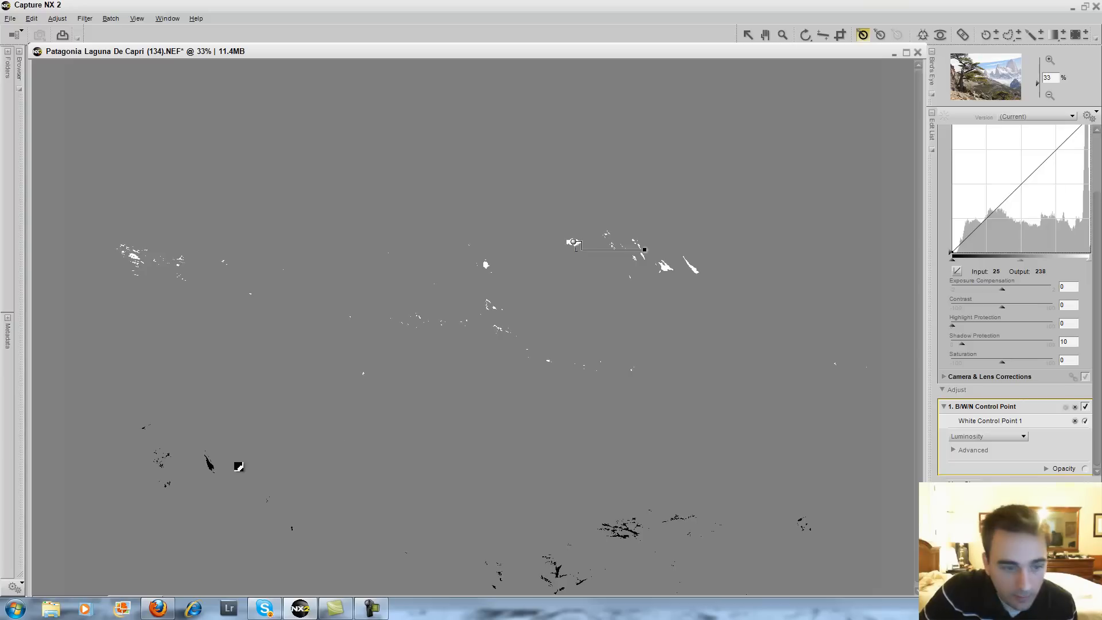
{"action": "left_click", "coordinate": [211, 467]}
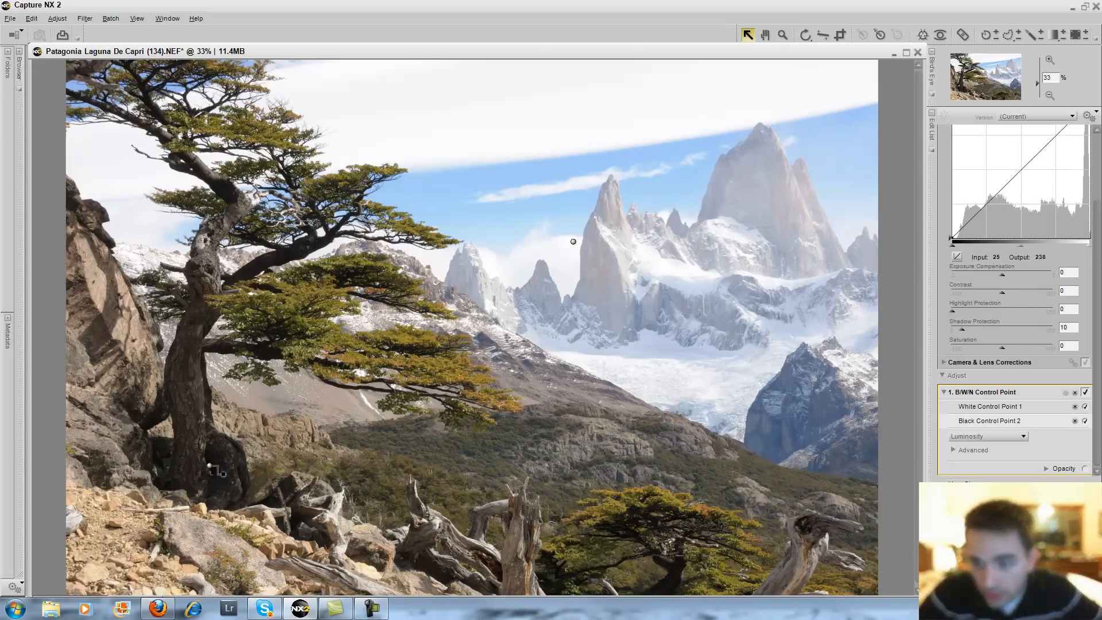
{"action": "left_click", "coordinate": [1084, 393]}
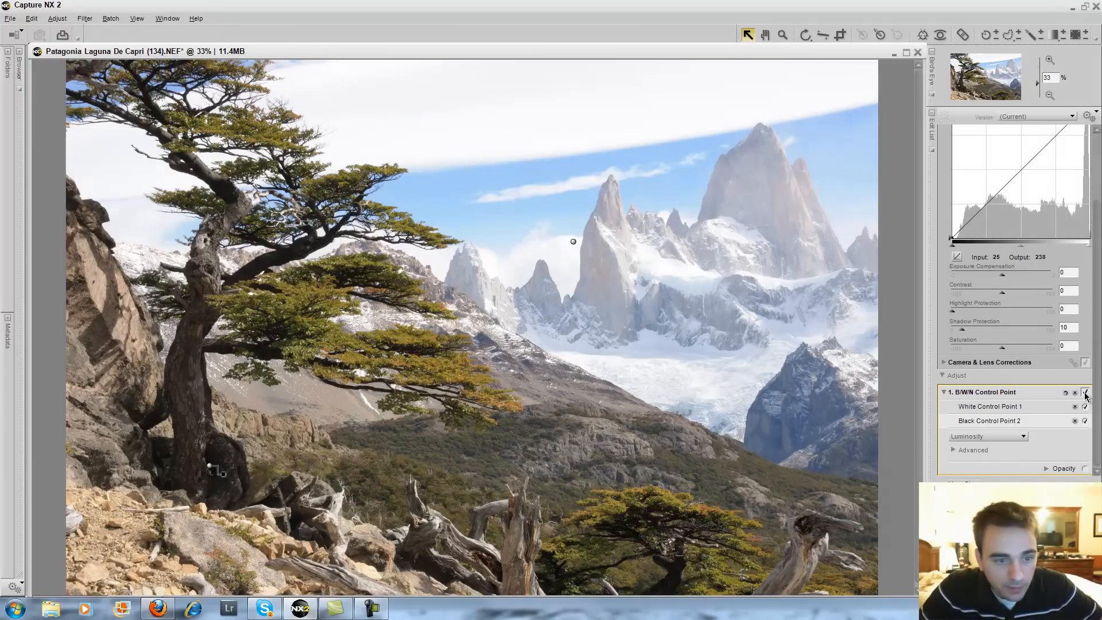
Step: Anchor the shadows of the Quick Fix curve with a point and raise a second point slightly in the highlights
{"action": "left_click_drag", "start_coordinate": [1097, 257], "coordinate": [1097, 203]}
{"action": "left_click", "coordinate": [982, 281]}
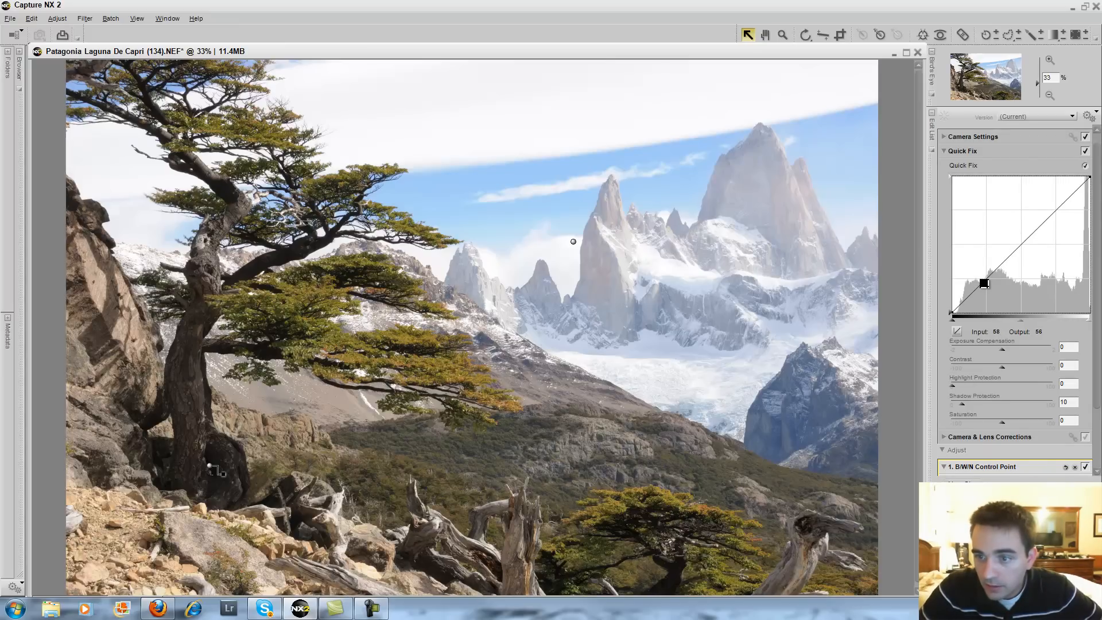
{"action": "left_click_drag", "start_coordinate": [1053, 240], "coordinate": [1052, 211]}
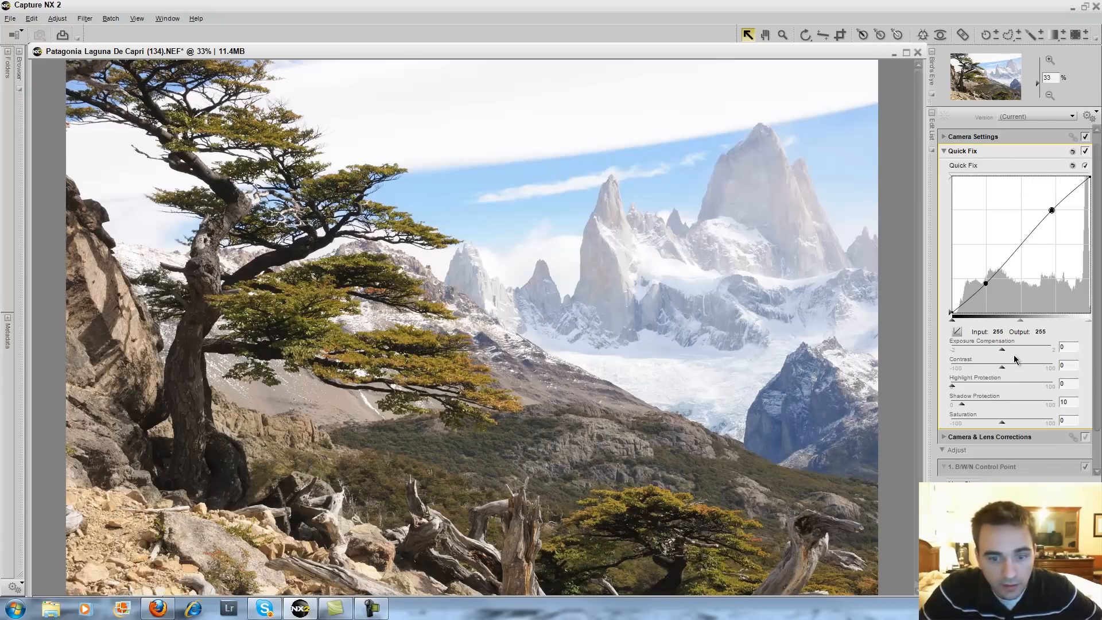
Step: Set the Quick Fix saturation to 12 and the contrast to 7
{"action": "scroll", "coordinate": [1093, 183], "scroll_direction": "down", "scroll_amount": 2}
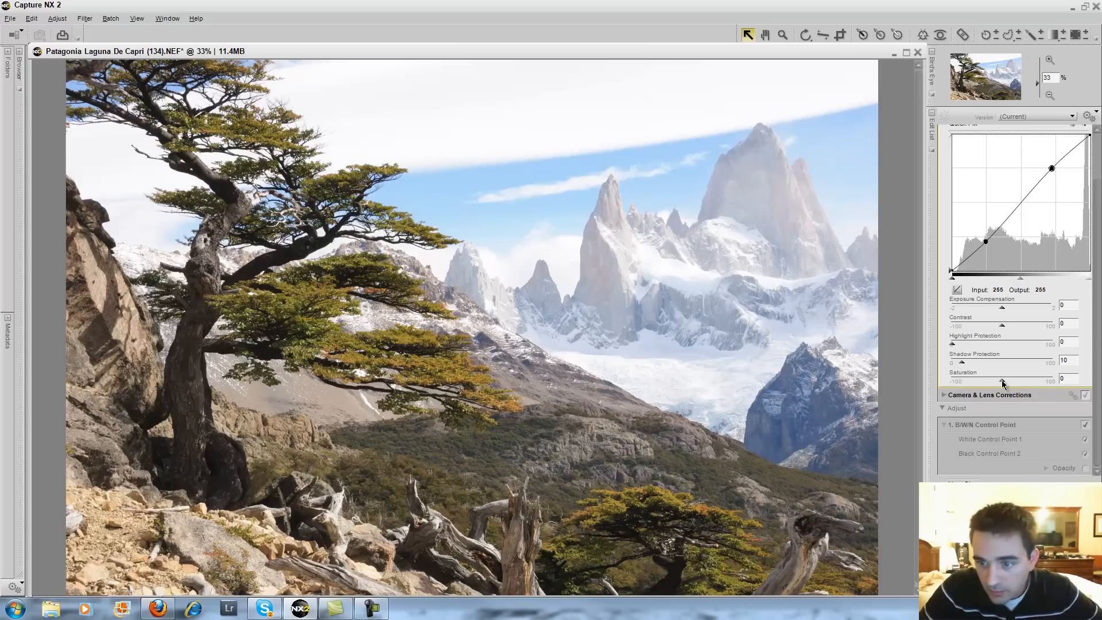
{"action": "left_click_drag", "start_coordinate": [1005, 380], "coordinate": [1008, 381]}
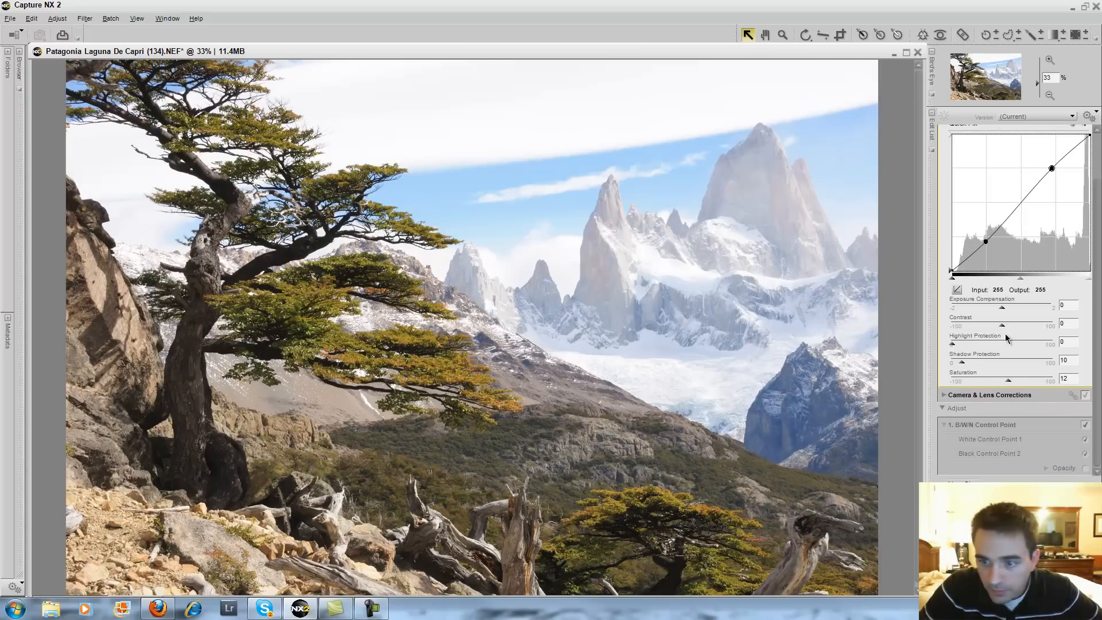
{"action": "left_click_drag", "start_coordinate": [1002, 325], "coordinate": [1008, 328]}
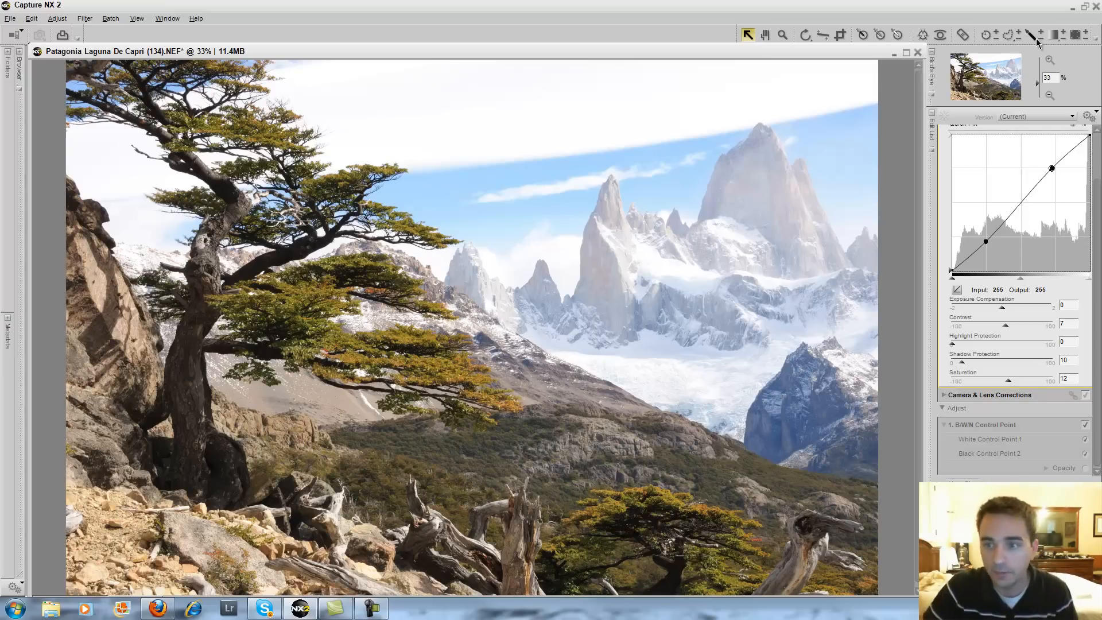
Step: Add a Black and White Conversion adjustment to the photo
{"action": "scroll", "coordinate": [1015, 287], "scroll_direction": "up", "scroll_amount": 2}
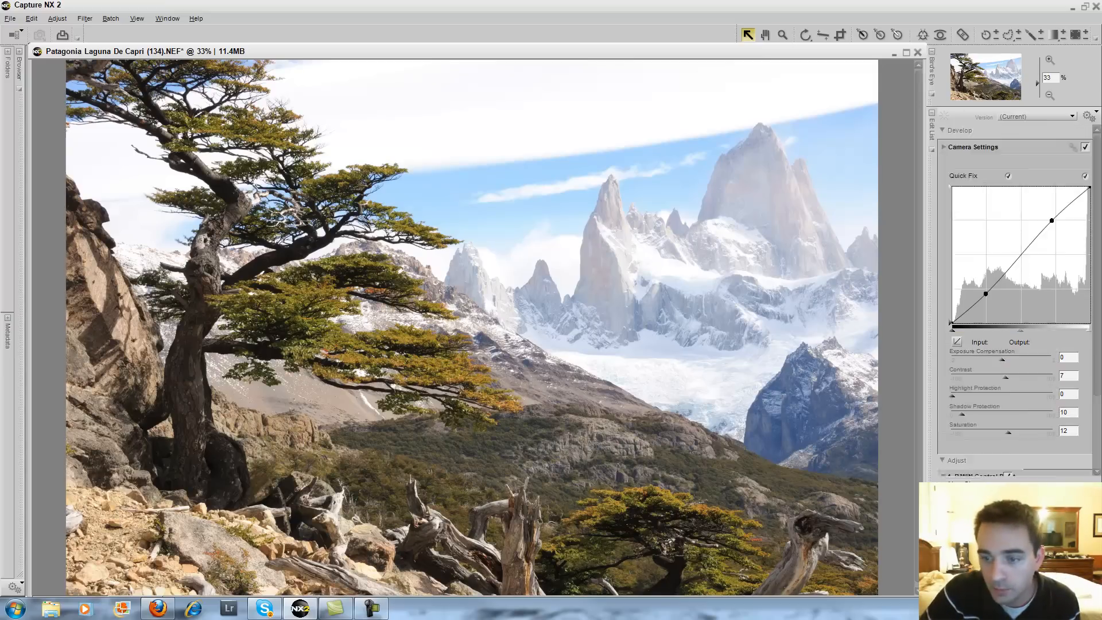
{"action": "left_click", "coordinate": [984, 455]}
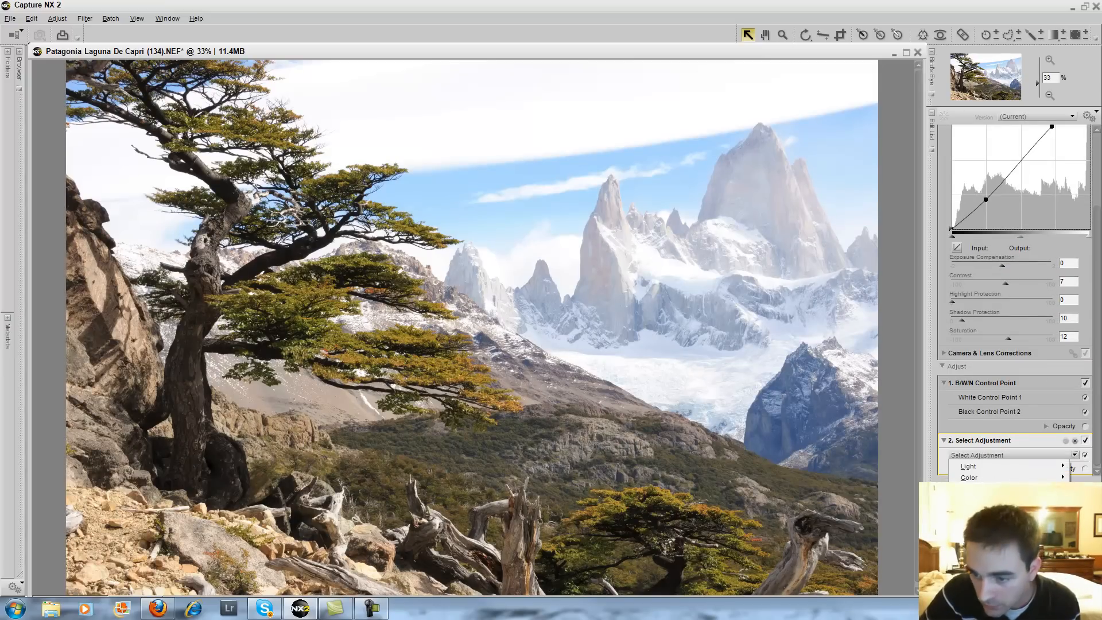
{"action": "left_click", "coordinate": [1087, 488]}
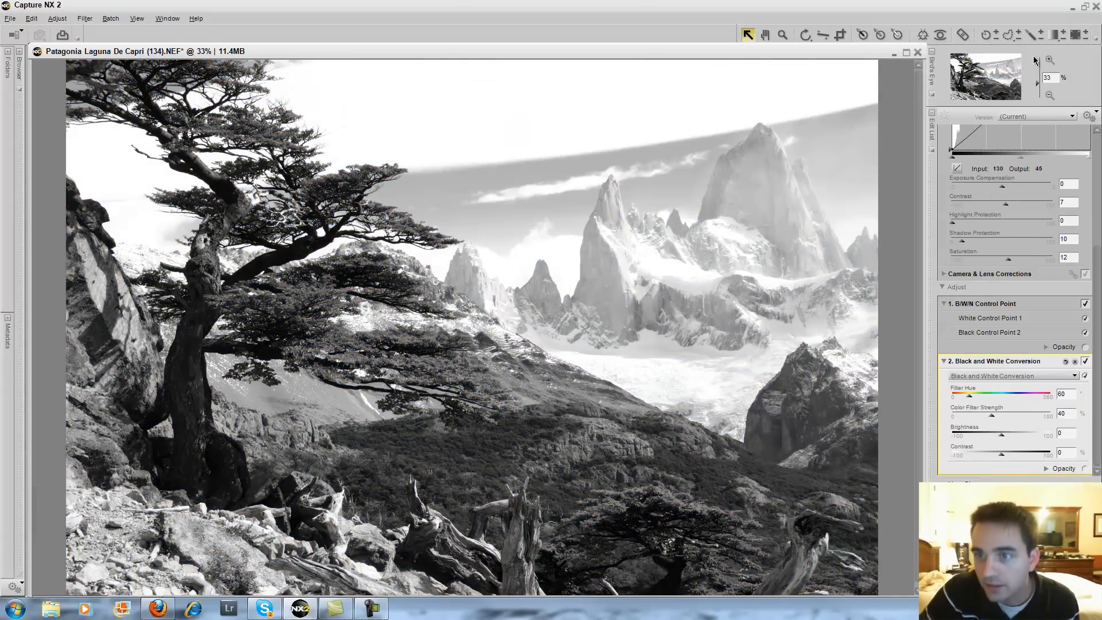
Step: Try brushing colour back into the tree's middle foliage at size 37 and opacity 67%, and undo the black and white conversion
{"action": "left_click", "coordinate": [1031, 34]}
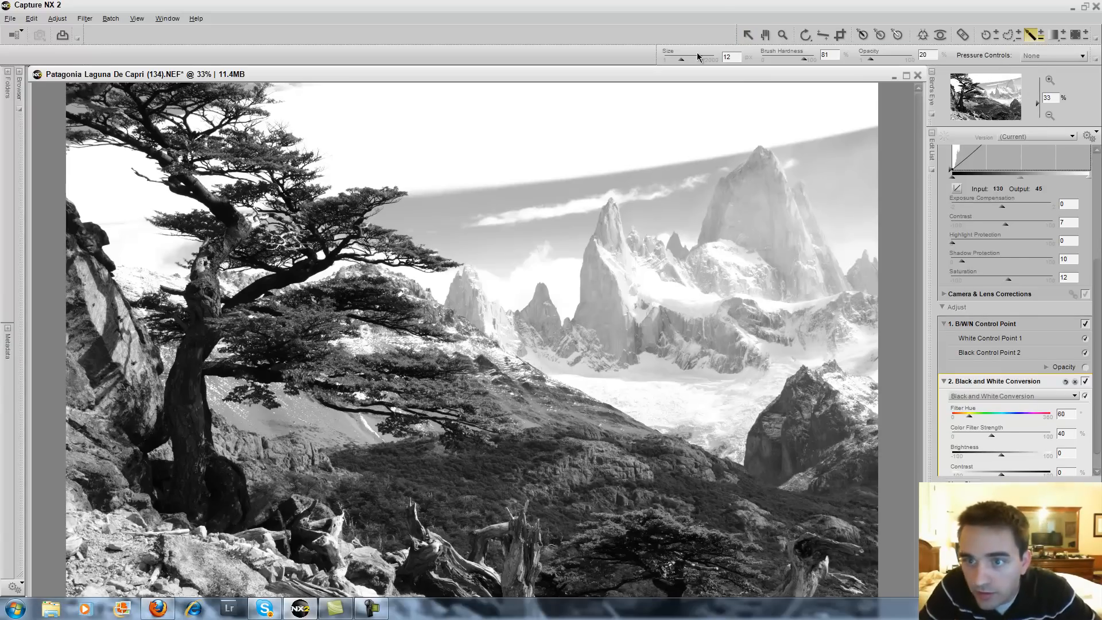
{"action": "left_click_drag", "start_coordinate": [681, 59], "coordinate": [690, 59]}
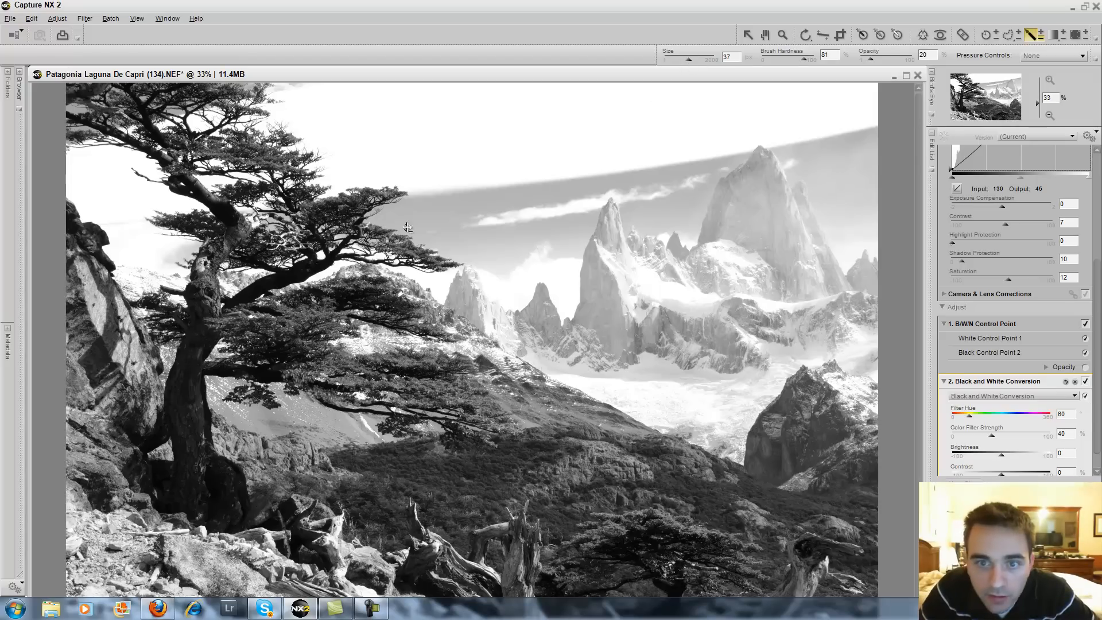
{"action": "mouse_move", "coordinate": [315, 319]}
{"action": "left_mouse_down"}
{"action": "mouse_move", "coordinate": [279, 310]}
{"action": "mouse_move", "coordinate": [293, 317]}
{"action": "mouse_move", "coordinate": [308, 307]}
{"action": "mouse_move", "coordinate": [323, 321]}
{"action": "mouse_move", "coordinate": [297, 340]}
{"action": "left_mouse_up"}
{"action": "left_click_drag", "start_coordinate": [867, 60], "coordinate": [877, 56]}
{"action": "mouse_move", "coordinate": [309, 302]}
{"action": "left_mouse_down"}
{"action": "mouse_move", "coordinate": [293, 338]}
{"action": "mouse_move", "coordinate": [286, 310]}
{"action": "mouse_move", "coordinate": [349, 305]}
{"action": "mouse_move", "coordinate": [310, 335]}
{"action": "mouse_move", "coordinate": [279, 329]}
{"action": "mouse_move", "coordinate": [379, 302]}
{"action": "left_mouse_up"}
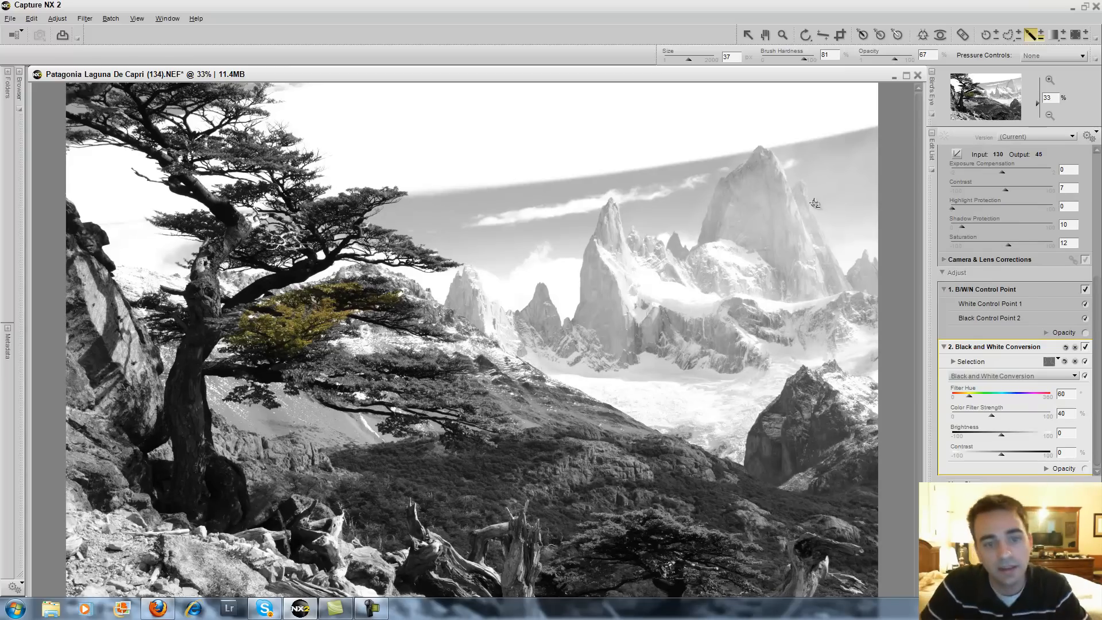
{"action": "key", "text": "ctrl+z"}
{"action": "key", "text": "ctrl+z"}
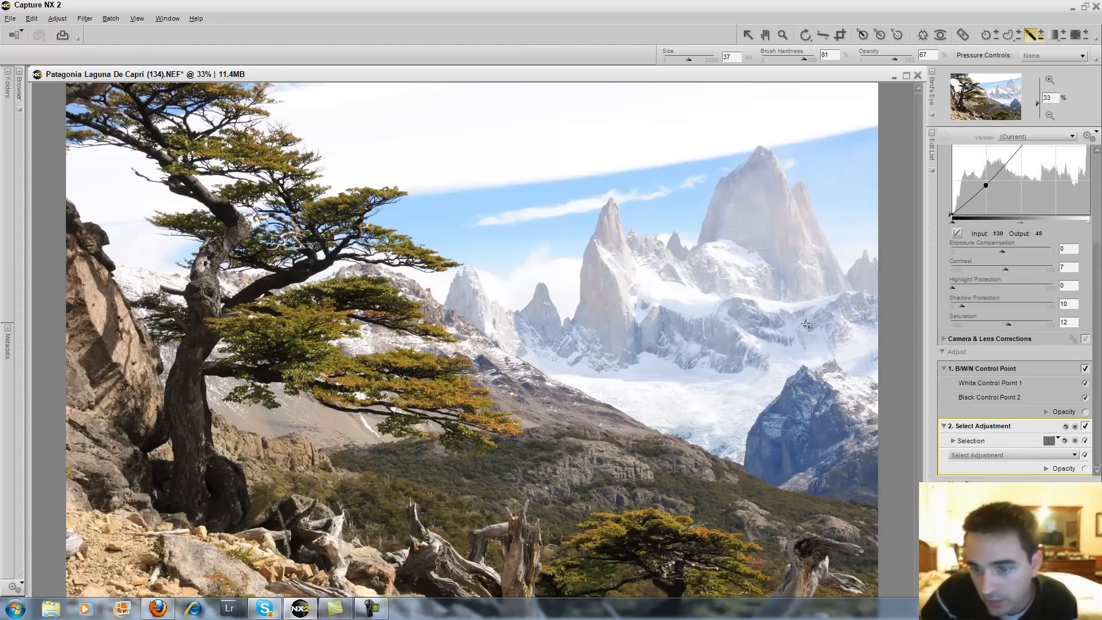
Step: Place a color control point on the dark rocky peak, expand it to all sliders and raise its warmth
{"action": "left_click", "coordinate": [1033, 39]}
{"action": "left_click", "coordinate": [922, 35]}
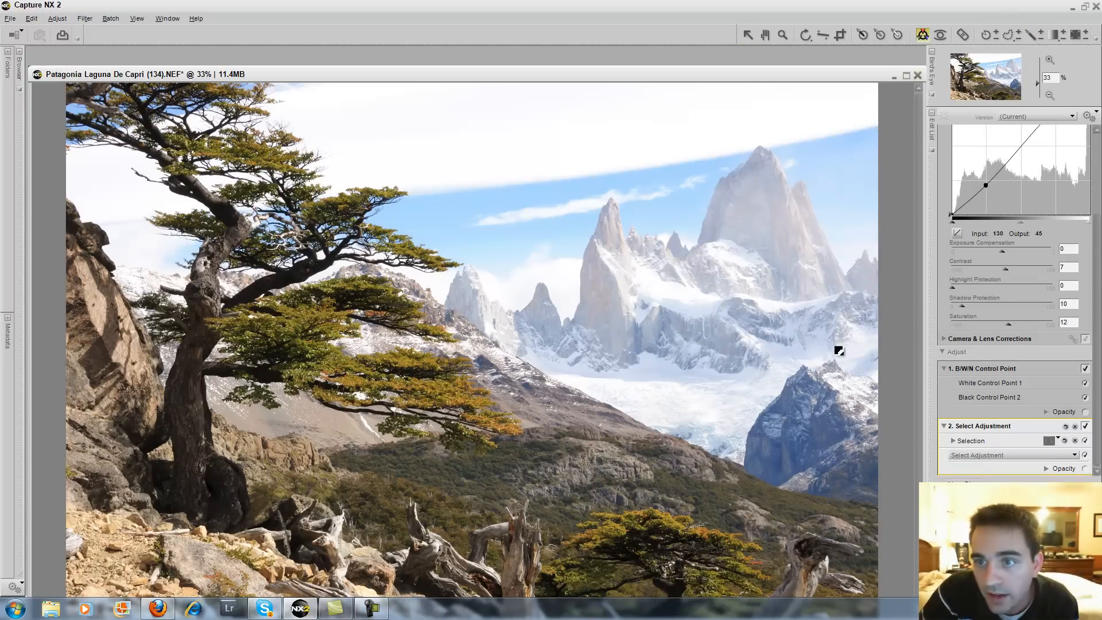
{"action": "left_click", "coordinate": [800, 439]}
{"action": "left_click_drag", "start_coordinate": [769, 436], "coordinate": [810, 438]}
{"action": "left_click", "coordinate": [802, 468]}
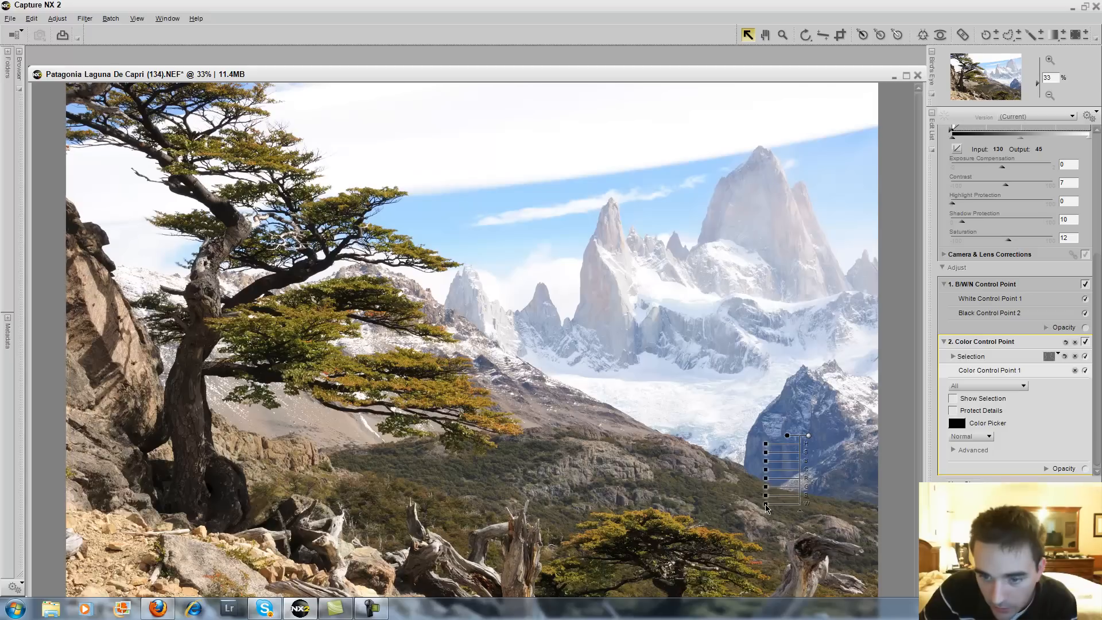
{"action": "mouse_move", "coordinate": [769, 502]}
{"action": "left_mouse_down"}
{"action": "mouse_move", "coordinate": [778, 509]}
{"action": "mouse_move", "coordinate": [758, 510]}
{"action": "left_mouse_up"}
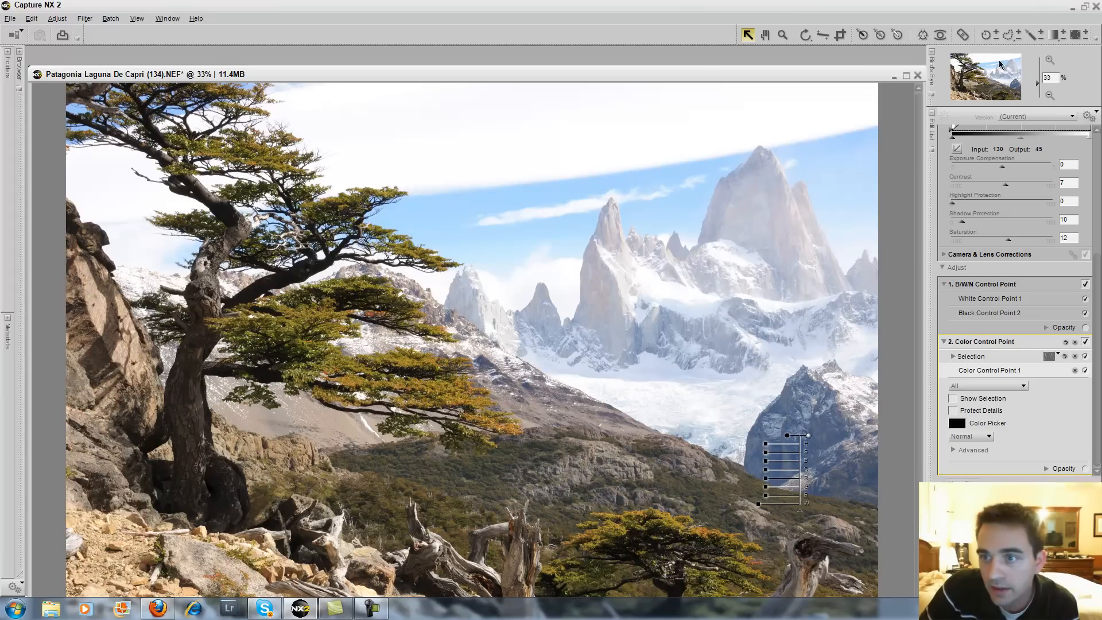
Step: Place a color control point on the tallest peak, expand it to all sliders and set its warmth to +10
{"action": "left_click", "coordinate": [923, 35]}
{"action": "left_click", "coordinate": [758, 212]}
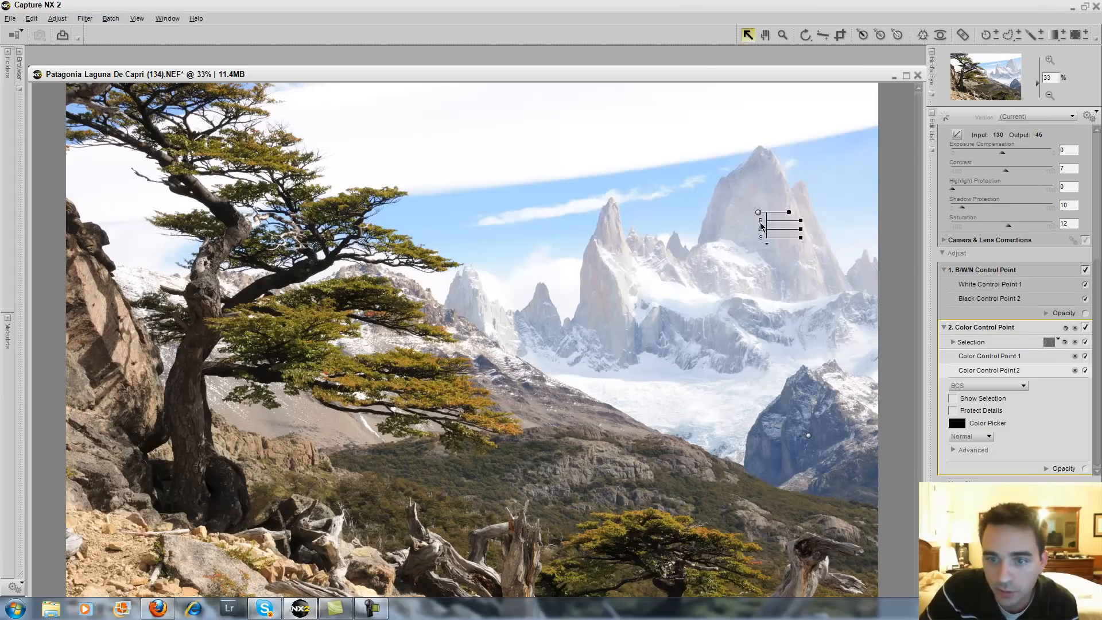
{"action": "left_click_drag", "start_coordinate": [788, 212], "coordinate": [763, 226]}
{"action": "left_click", "coordinate": [771, 258]}
{"action": "left_click_drag", "start_coordinate": [806, 297], "coordinate": [814, 297]}
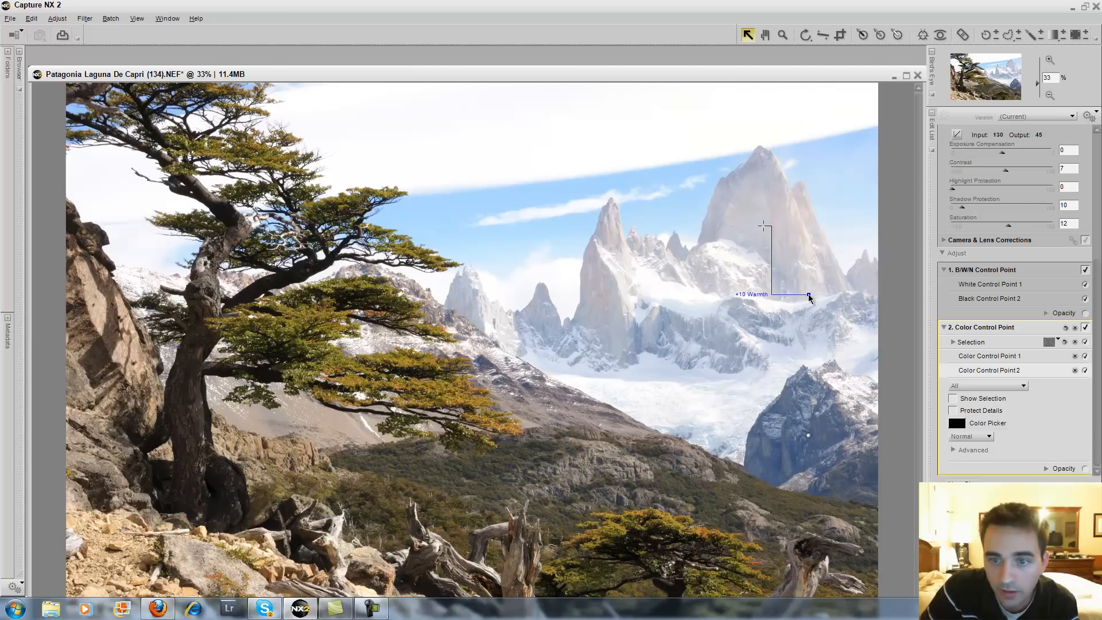
{"action": "left_click_drag", "start_coordinate": [808, 294], "coordinate": [808, 294]}
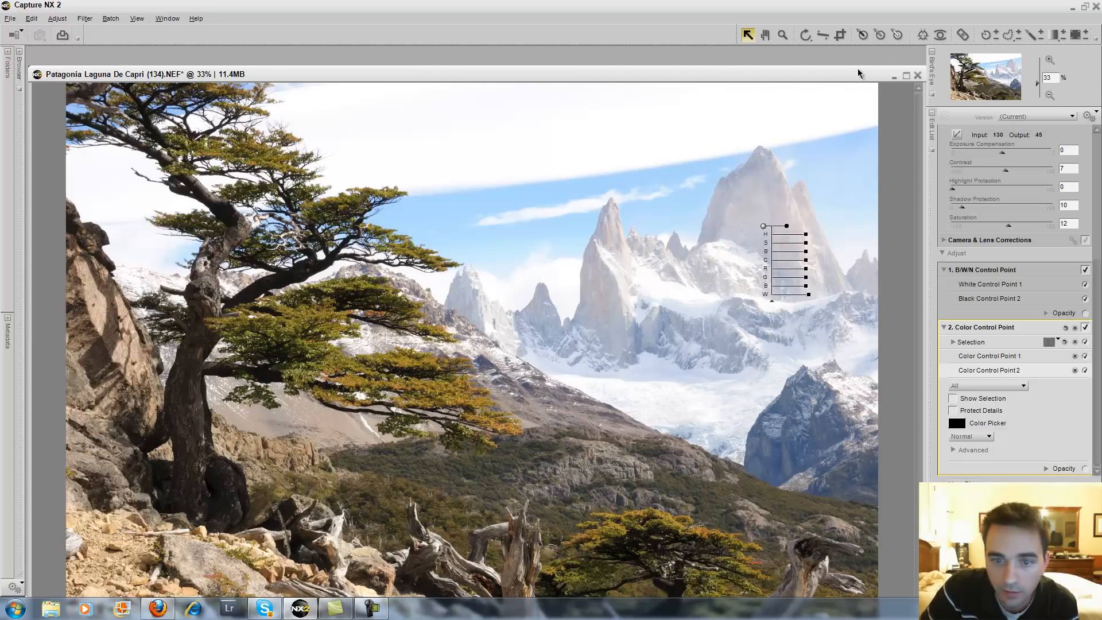
Step: Place a color control point on the central pointed spire, expand it to all sliders and set its warmth to about +14
{"action": "left_click", "coordinate": [922, 35]}
{"action": "left_click", "coordinate": [608, 285]}
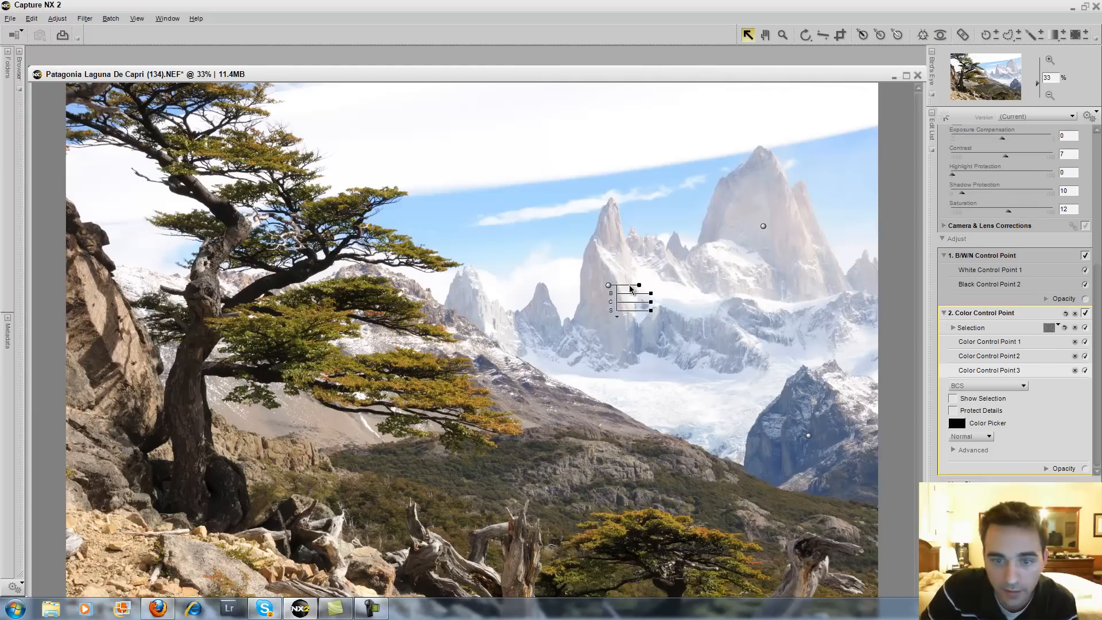
{"action": "mouse_move", "coordinate": [642, 285]}
{"action": "left_mouse_down"}
{"action": "mouse_move", "coordinate": [612, 285]}
{"action": "mouse_move", "coordinate": [624, 288]}
{"action": "left_mouse_up"}
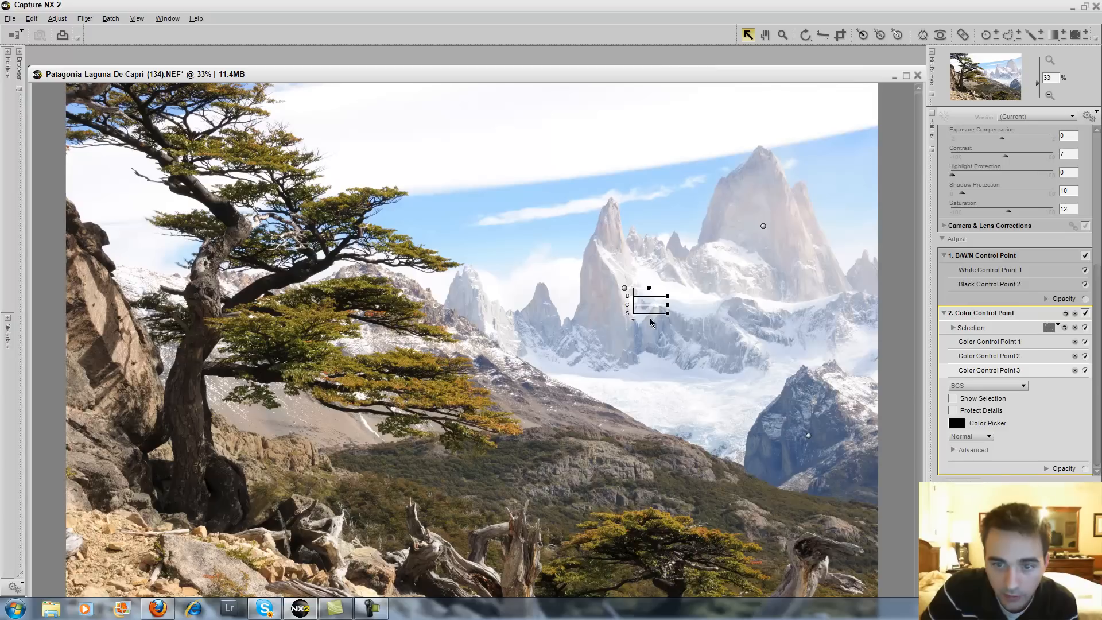
{"action": "left_click", "coordinate": [633, 320]}
{"action": "left_click_drag", "start_coordinate": [667, 359], "coordinate": [676, 360]}
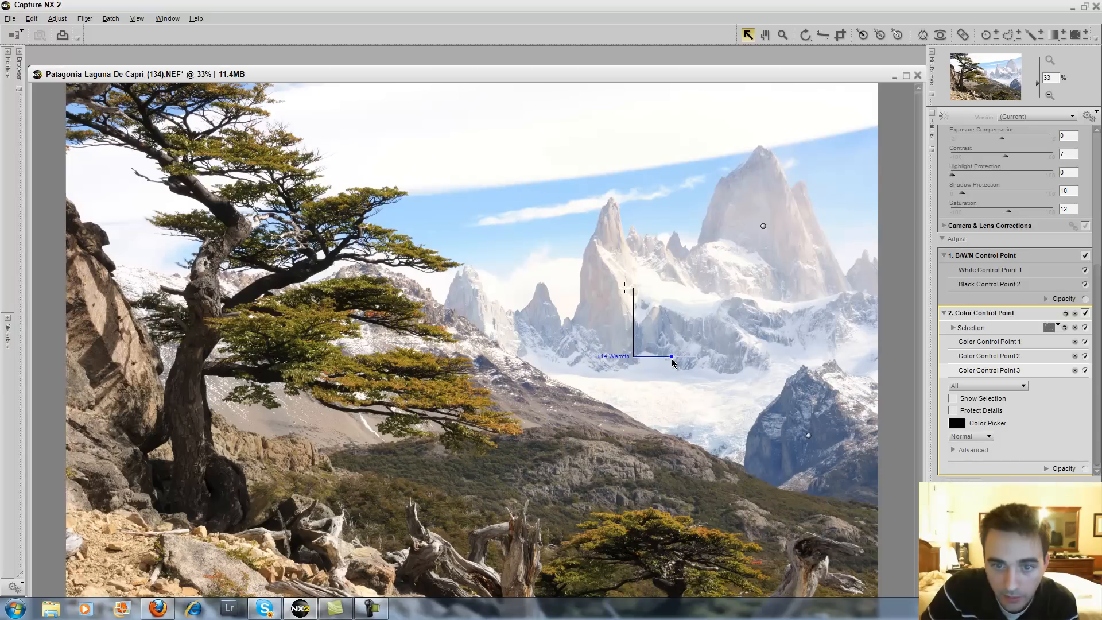
Step: Fine-tune the central spire's warmth and place a color control point on the rocky ground in the foreground, adjusting its size
{"action": "left_click_drag", "start_coordinate": [674, 359], "coordinate": [673, 359]}
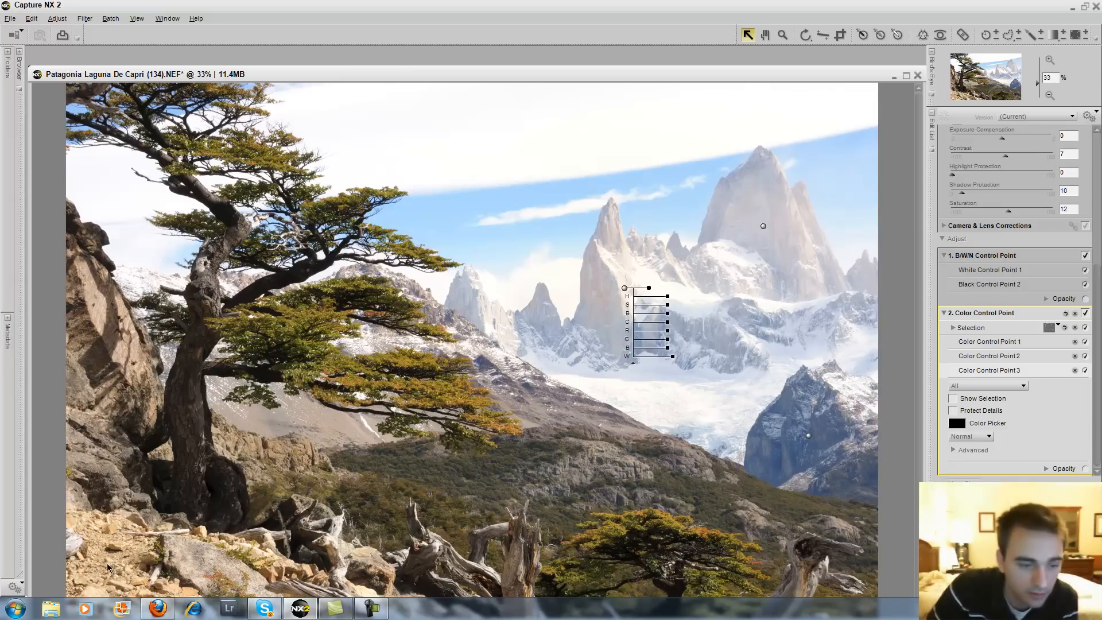
{"action": "left_click", "coordinate": [925, 37]}
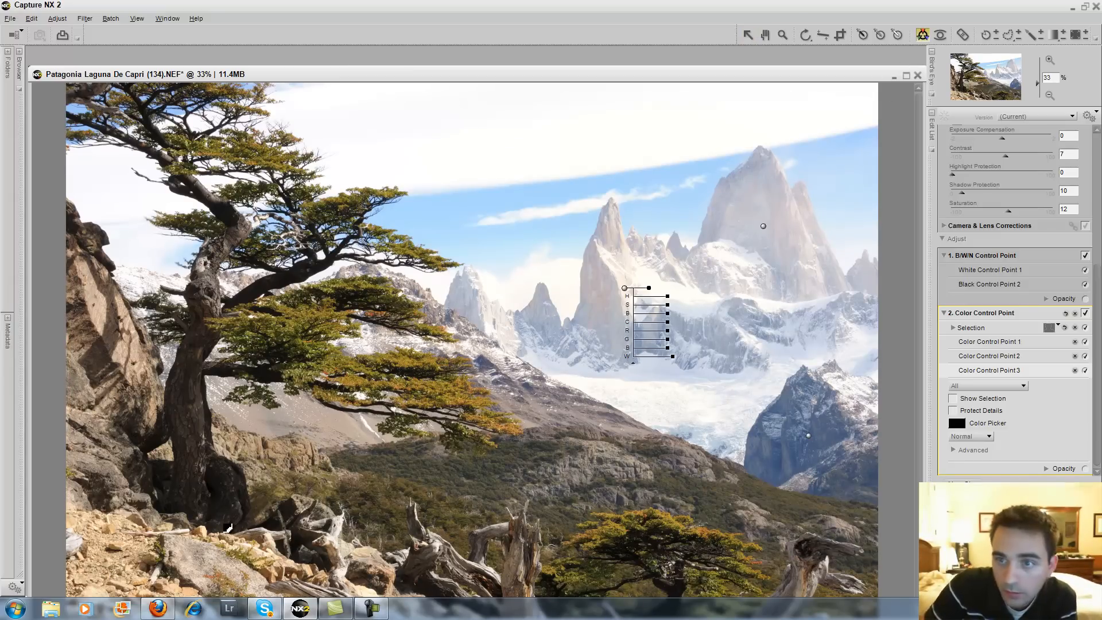
{"action": "left_click", "coordinate": [115, 568]}
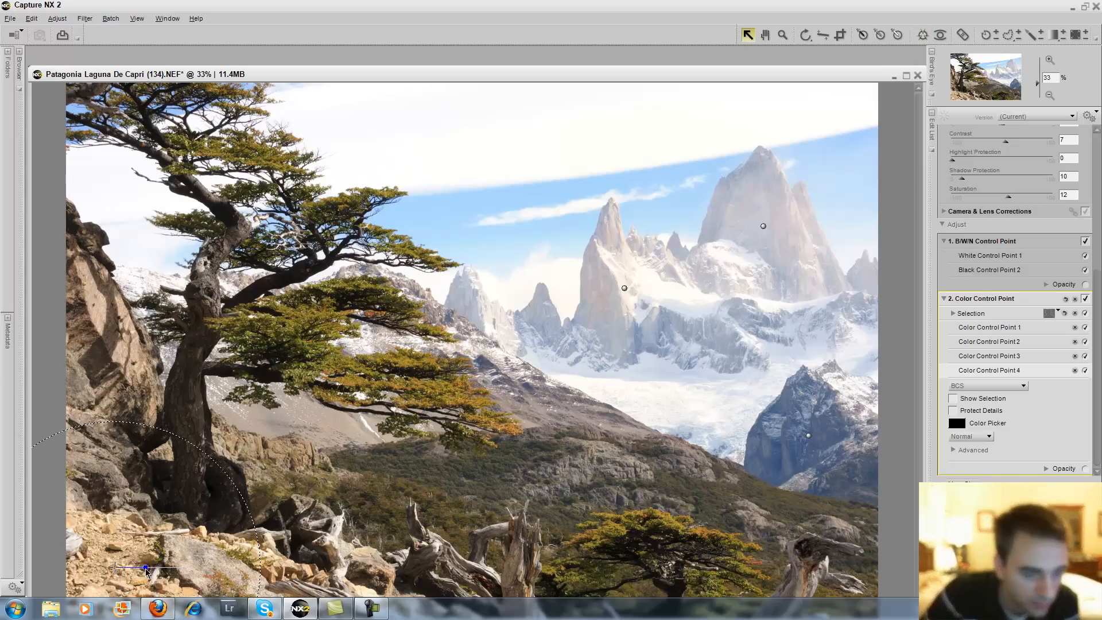
{"action": "left_click_drag", "start_coordinate": [149, 568], "coordinate": [146, 568]}
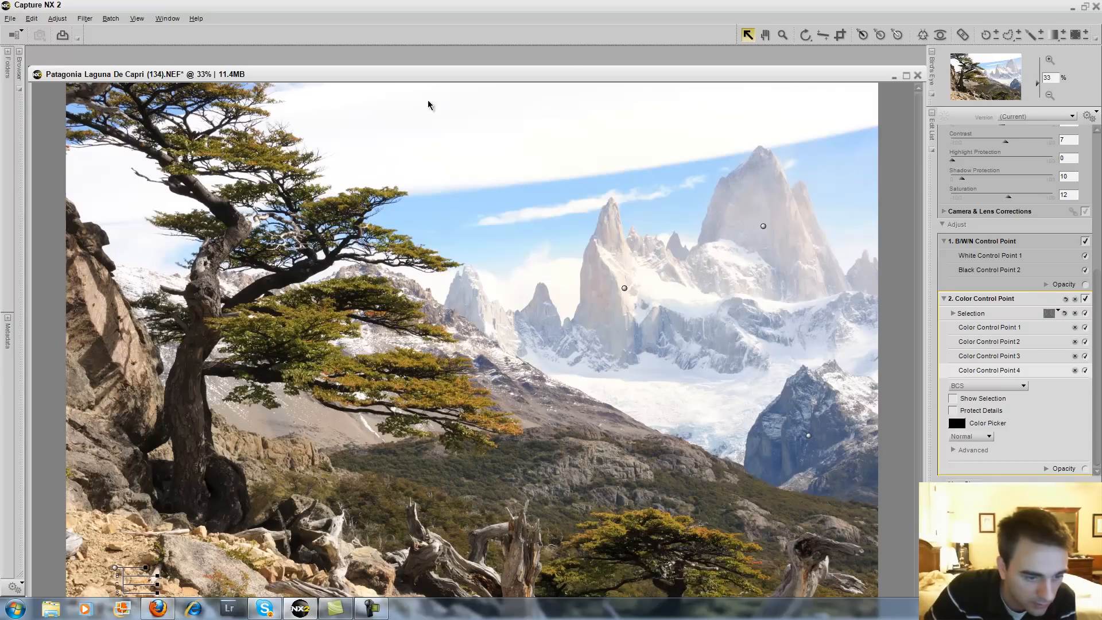
{"action": "left_click_drag", "start_coordinate": [379, 79], "coordinate": [385, 43]}
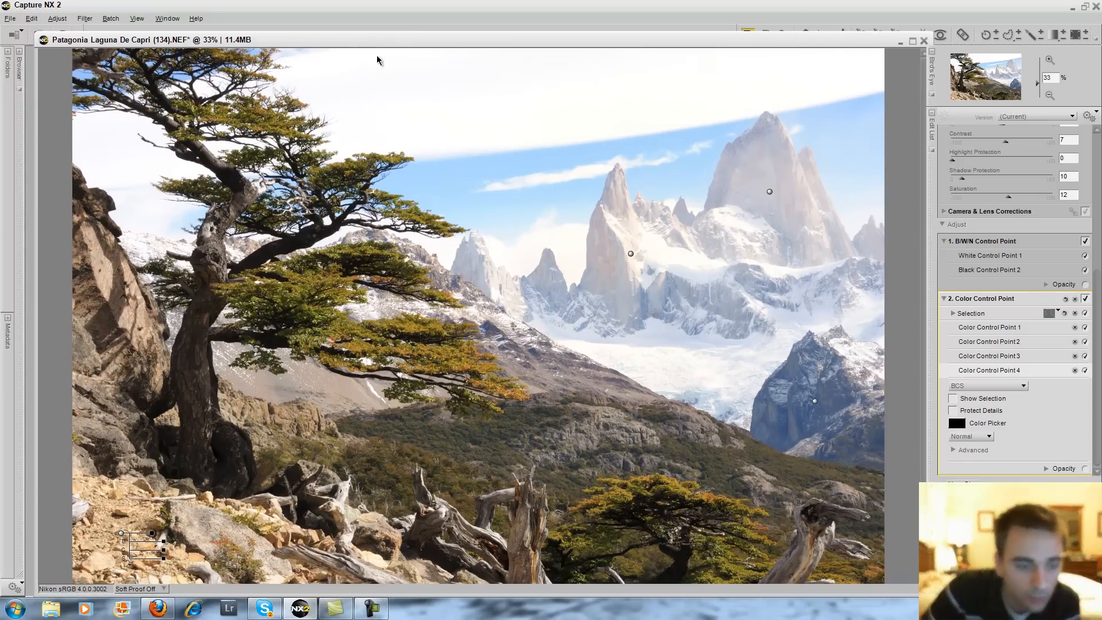
Step: Expand the foreground ground's color control point to all sliders and lower its brightness by about 14
{"action": "left_click", "coordinate": [130, 566]}
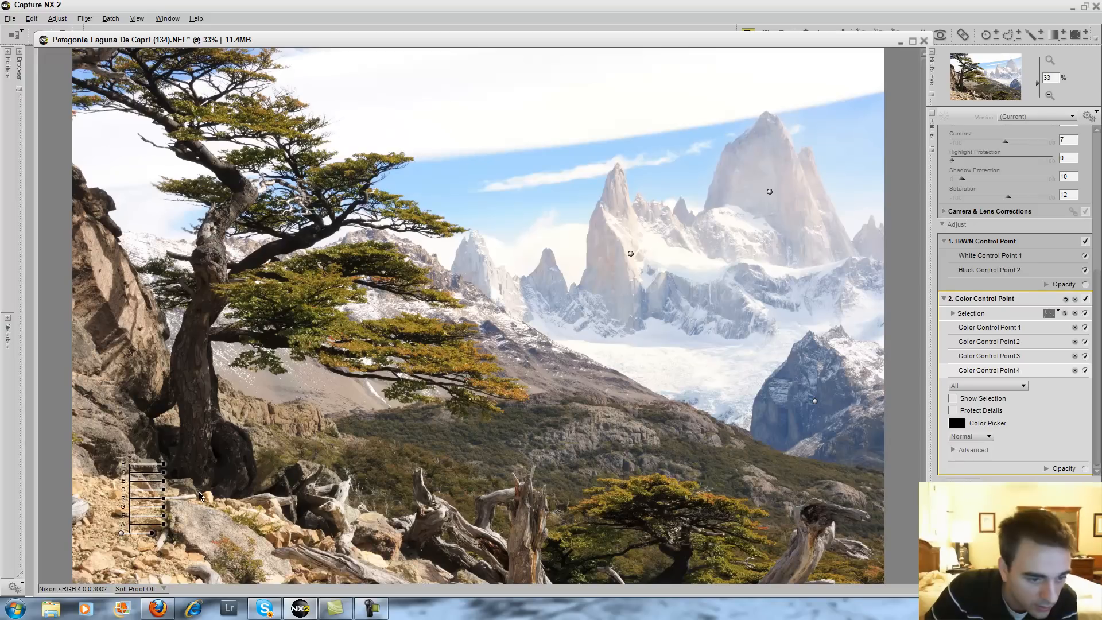
{"action": "left_click_drag", "start_coordinate": [163, 482], "coordinate": [165, 485]}
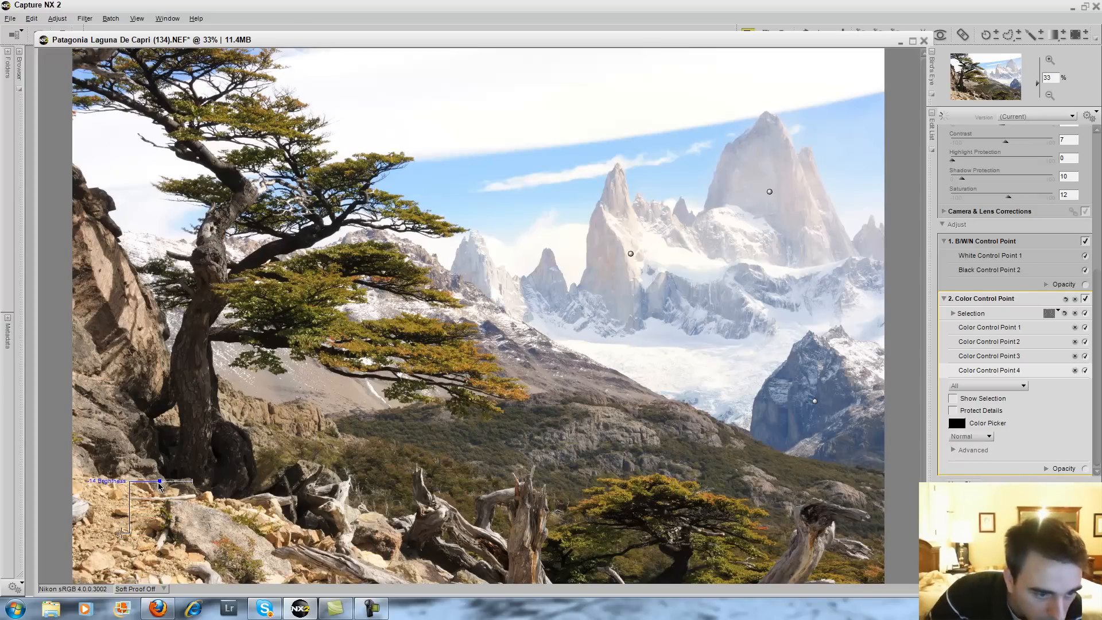
{"action": "left_click_drag", "start_coordinate": [159, 487], "coordinate": [160, 488]}
Step: Duplicate the foreground color control point, move the copy onto the rock face beside the tree trunk and adjust its size
{"action": "right_click", "coordinate": [121, 536]}
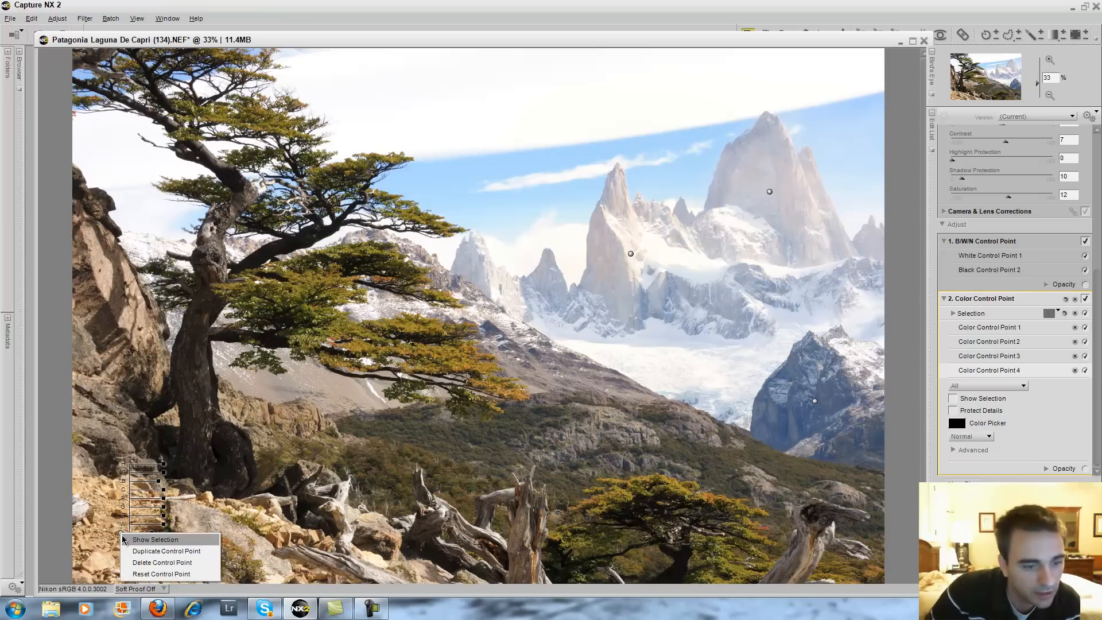
{"action": "left_click", "coordinate": [125, 549]}
{"action": "left_click_drag", "start_coordinate": [125, 541], "coordinate": [28, 338]}
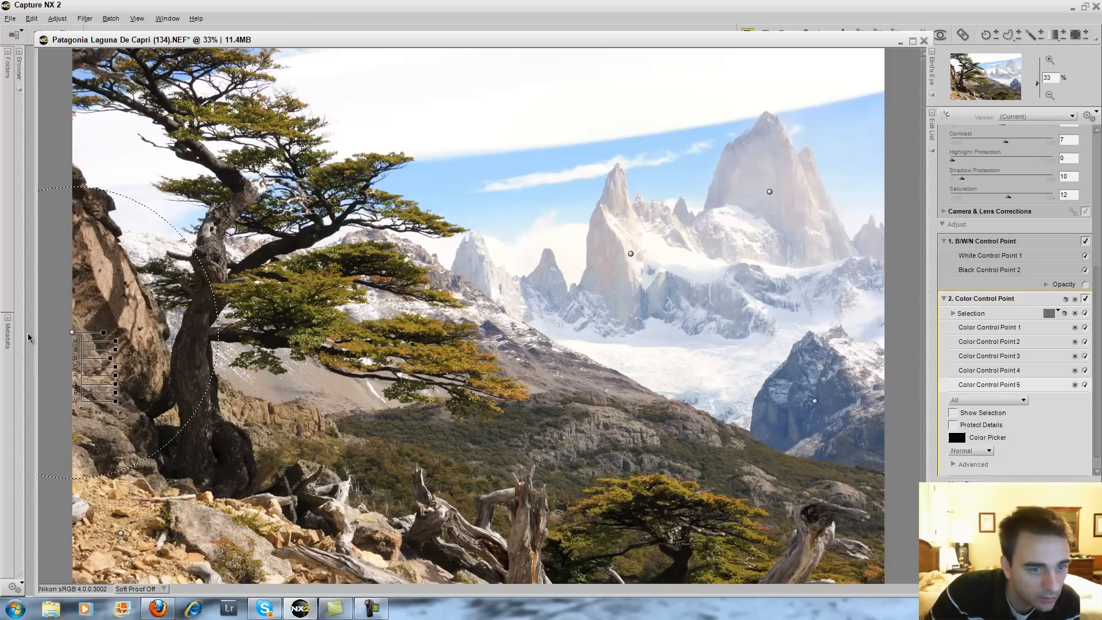
{"action": "left_click_drag", "start_coordinate": [103, 331], "coordinate": [100, 333]}
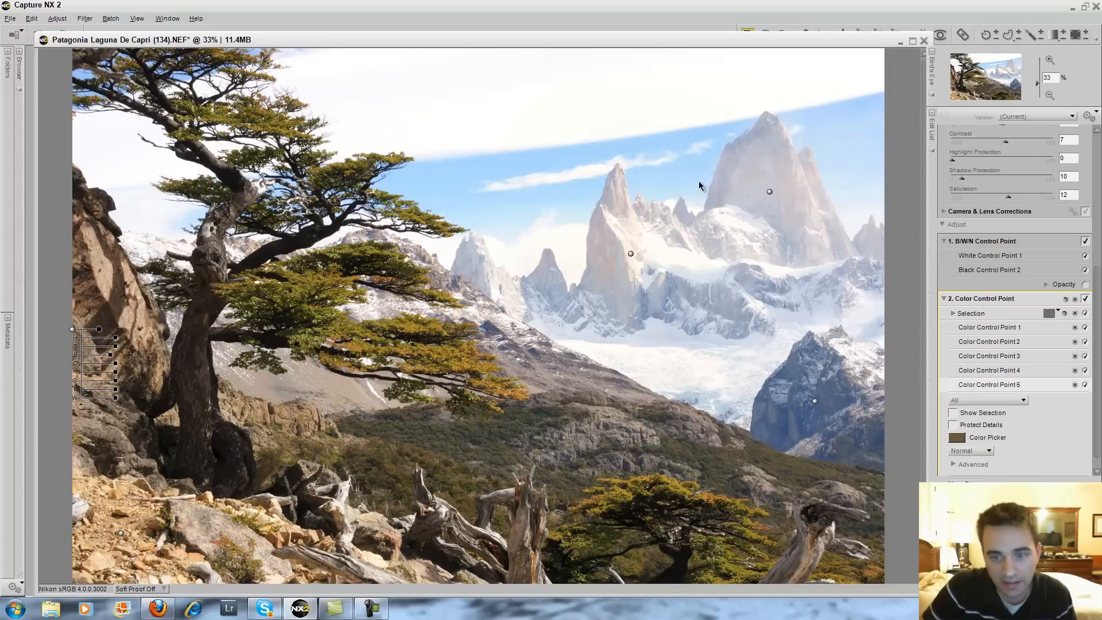
Step: Place a color control point on the hillside above the small tree, expand it to all sliders and adjust it
{"action": "mouse_move", "coordinate": [766, 41]}
{"action": "left_mouse_down"}
{"action": "mouse_move", "coordinate": [769, 53]}
{"action": "mouse_move", "coordinate": [773, 43]}
{"action": "left_mouse_up"}
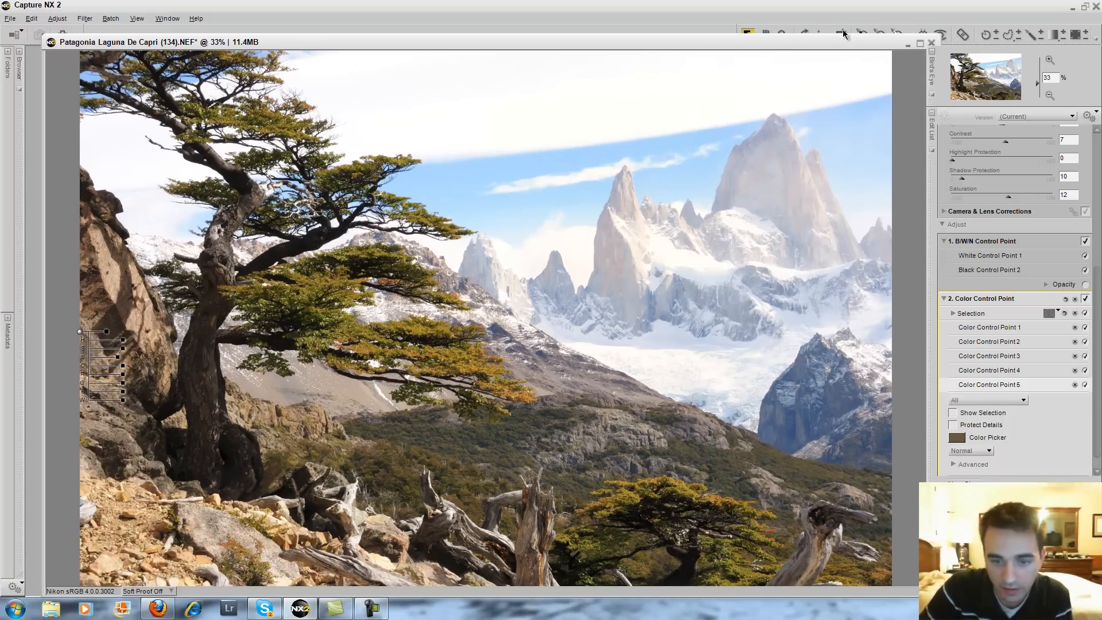
{"action": "left_click", "coordinate": [918, 42]}
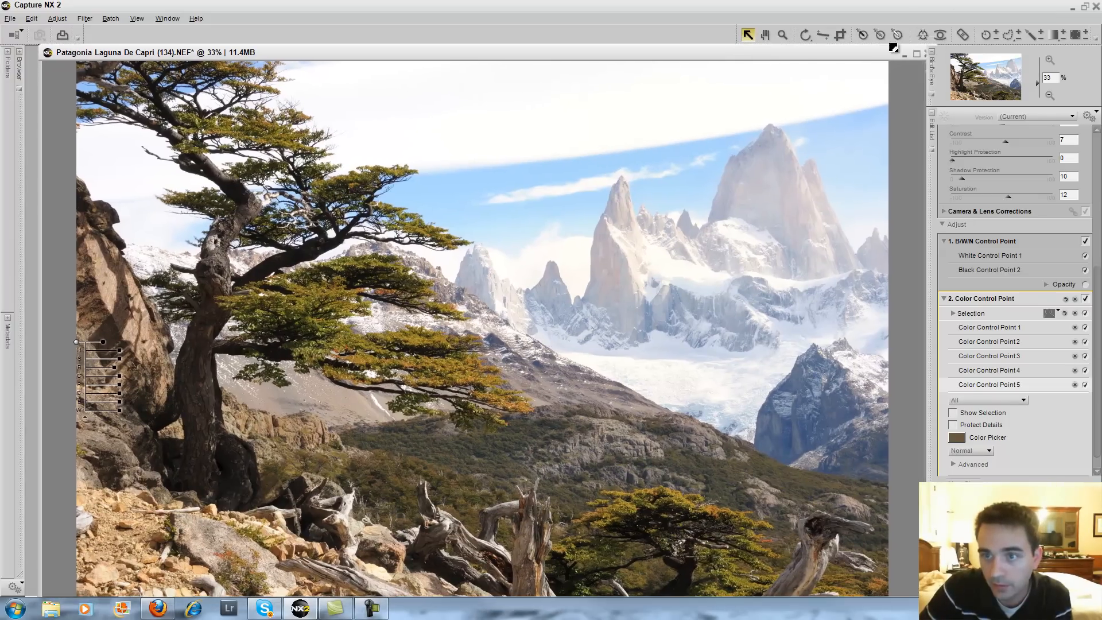
{"action": "left_click", "coordinate": [612, 451]}
{"action": "left_click", "coordinate": [621, 484]}
{"action": "left_click_drag", "start_coordinate": [656, 487], "coordinate": [638, 453]}
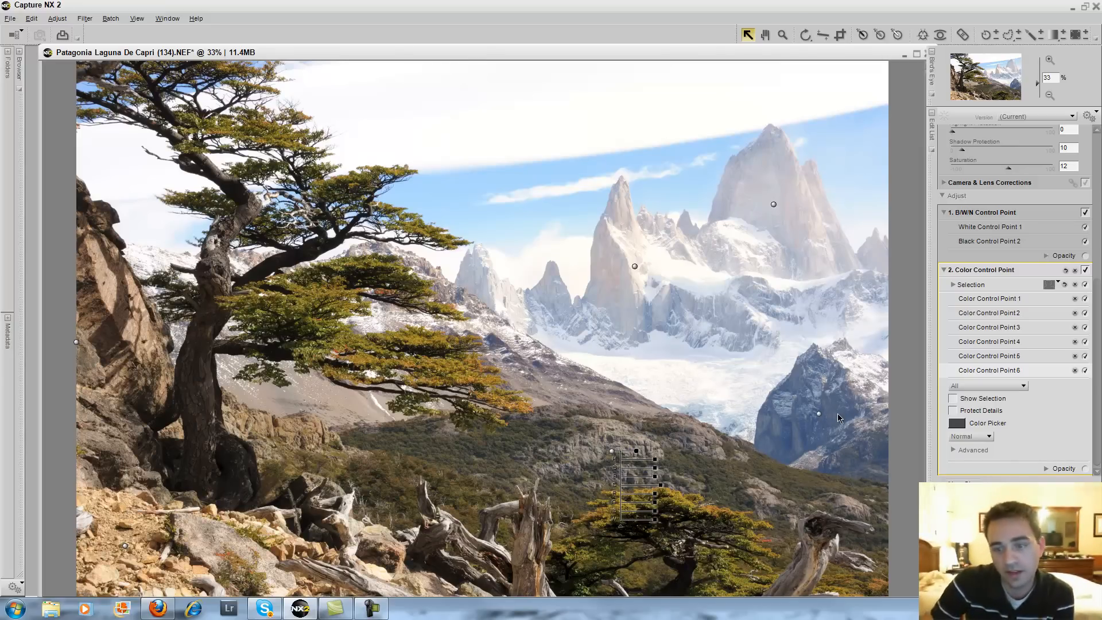
Step: Select the dark peak's color control point and draw a short downward selection gradient over the sky, with its overlay shown
{"action": "left_click_drag", "start_coordinate": [819, 420], "coordinate": [763, 485]}
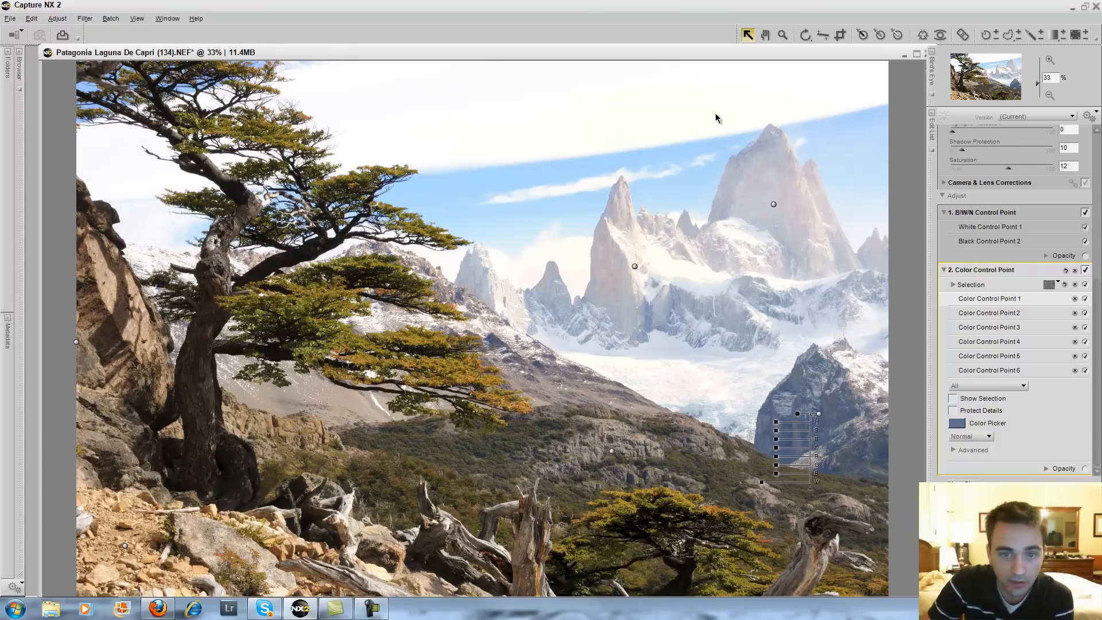
{"action": "left_click", "coordinate": [1054, 35]}
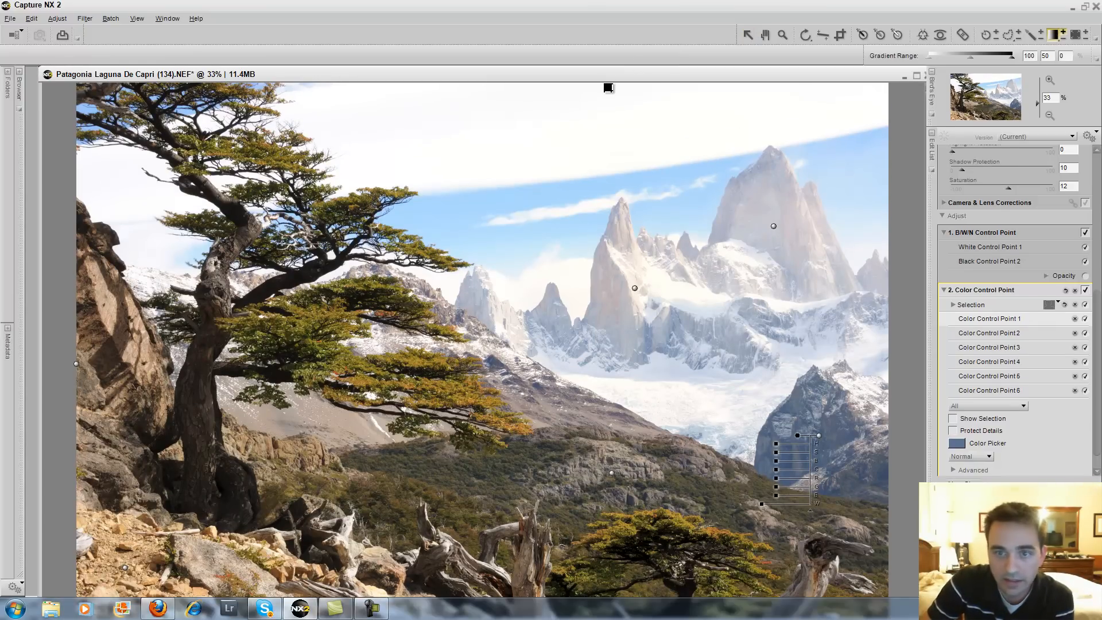
{"action": "left_click_drag", "start_coordinate": [607, 107], "coordinate": [607, 163]}
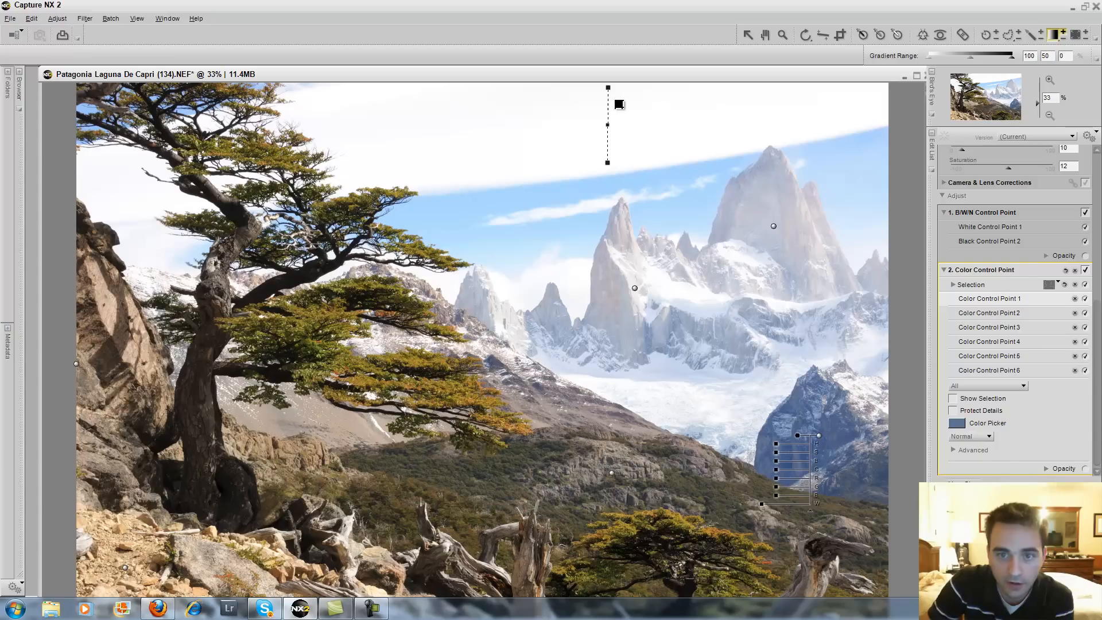
{"action": "left_click", "coordinate": [1049, 284]}
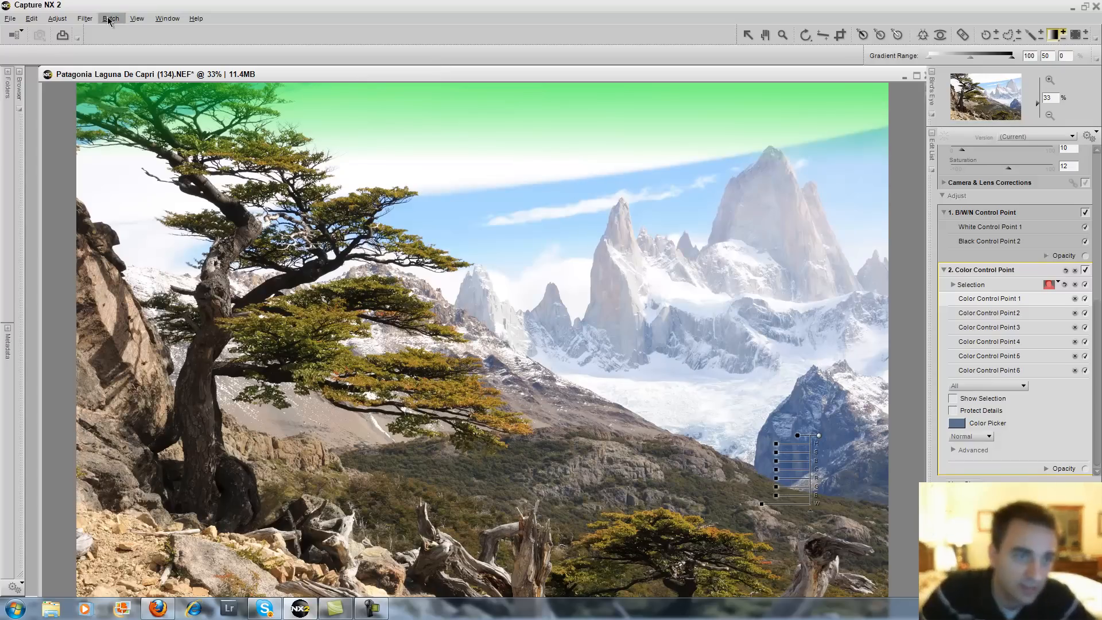
Step: Hide the green selection overlay so that the plain image is displayed
{"action": "left_click", "coordinate": [58, 19]}
{"action": "mouse_move", "coordinate": [92, 43]}
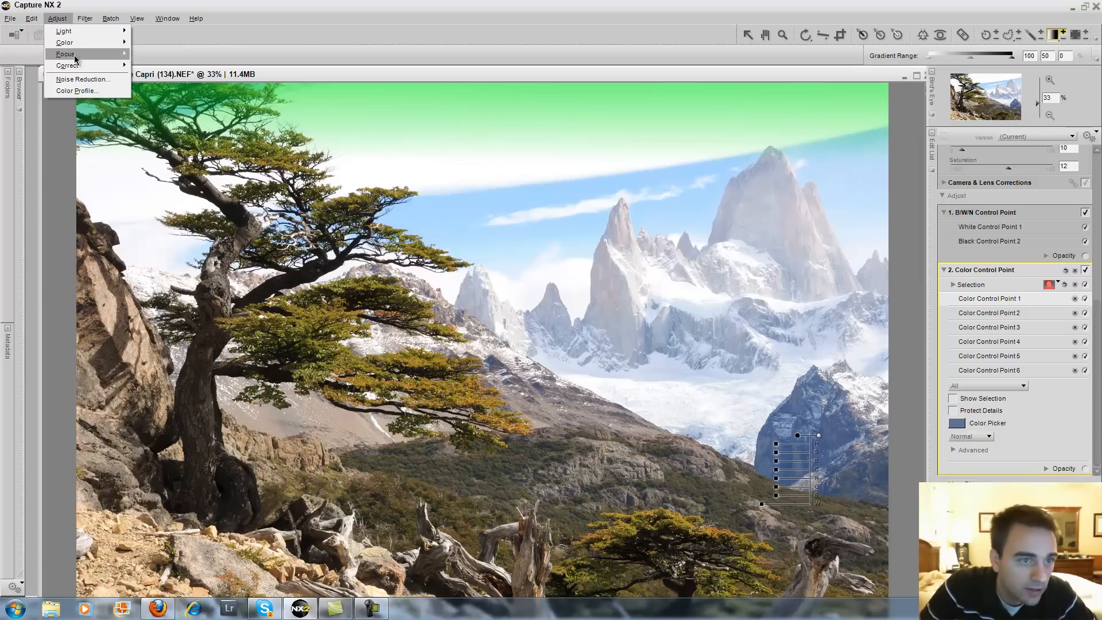
{"action": "mouse_move", "coordinate": [98, 65]}
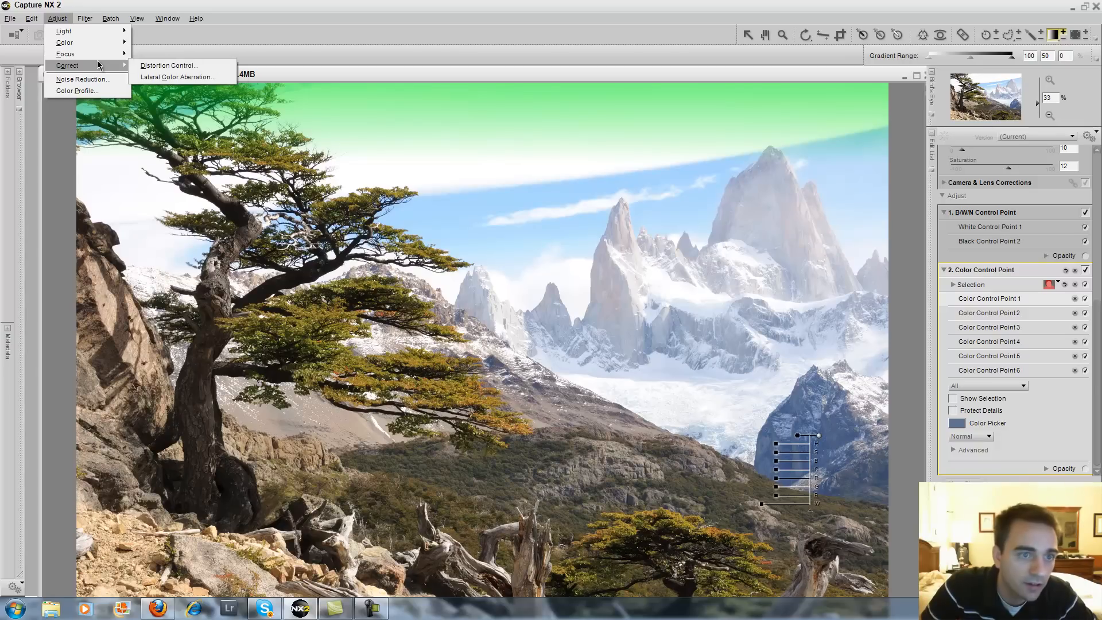
{"action": "mouse_move", "coordinate": [137, 18]}
{"action": "left_click", "coordinate": [154, 42]}
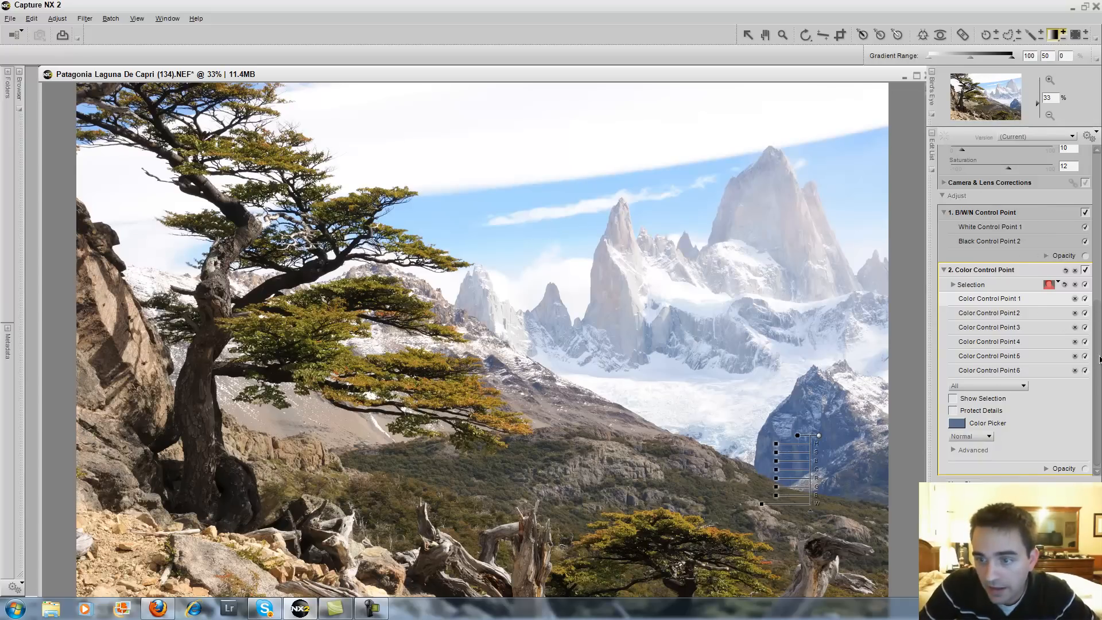
Step: Add a new adjustment step after the color control points and make it a High Pass filter
{"action": "scroll", "coordinate": [1099, 360], "scroll_direction": "up", "scroll_amount": 5}
{"action": "scroll", "coordinate": [1099, 359], "scroll_direction": "down", "scroll_amount": 5}
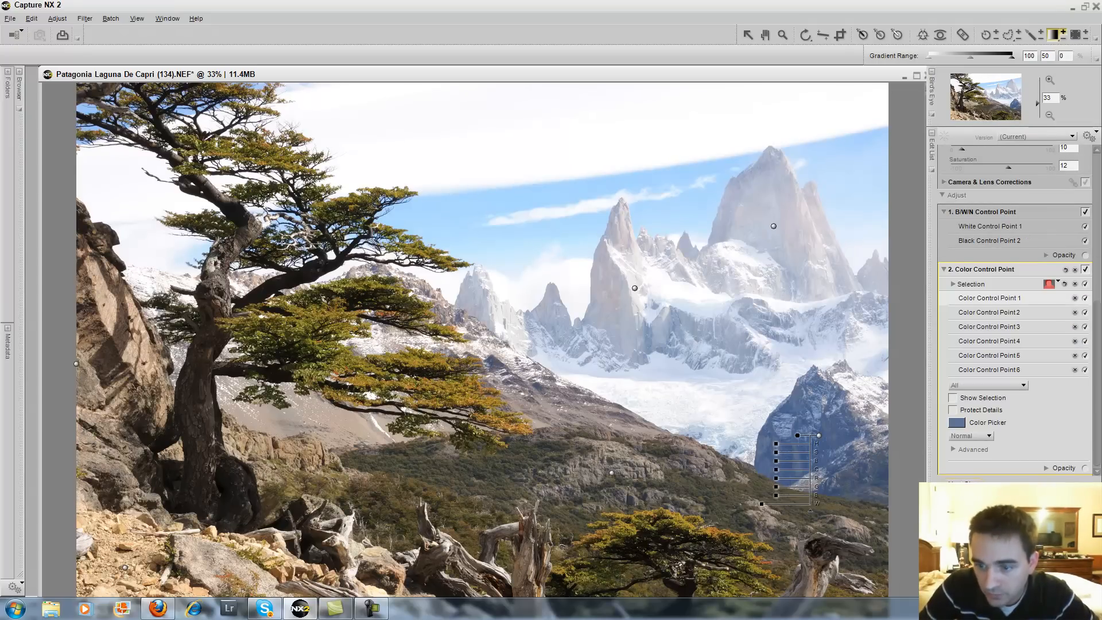
{"action": "left_click", "coordinate": [962, 481]}
{"action": "left_click", "coordinate": [978, 455]}
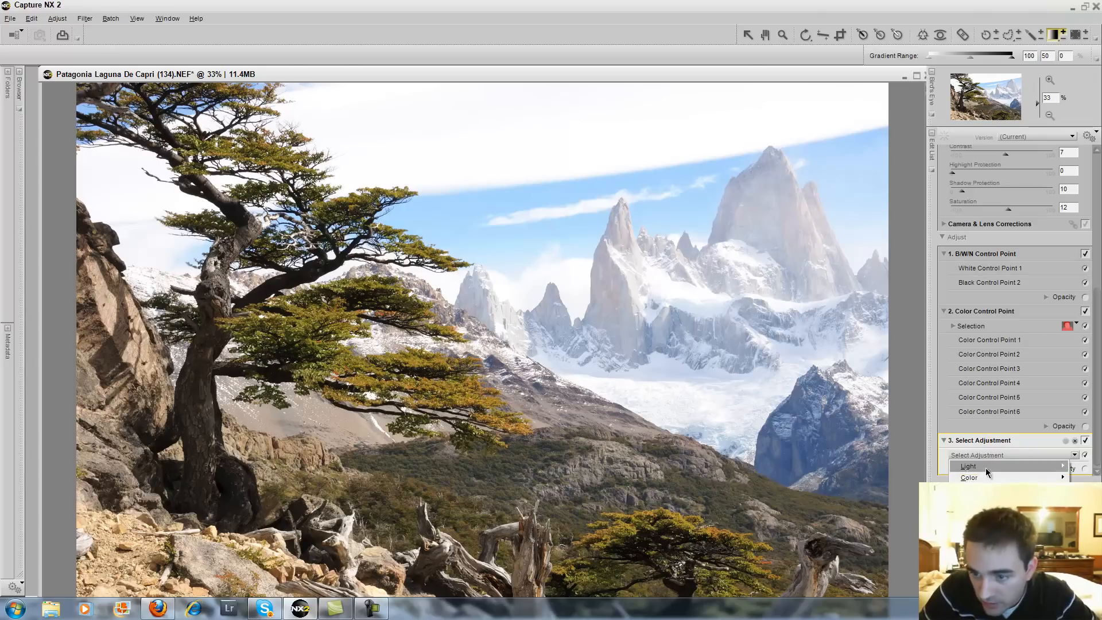
{"action": "mouse_move", "coordinate": [987, 489]}
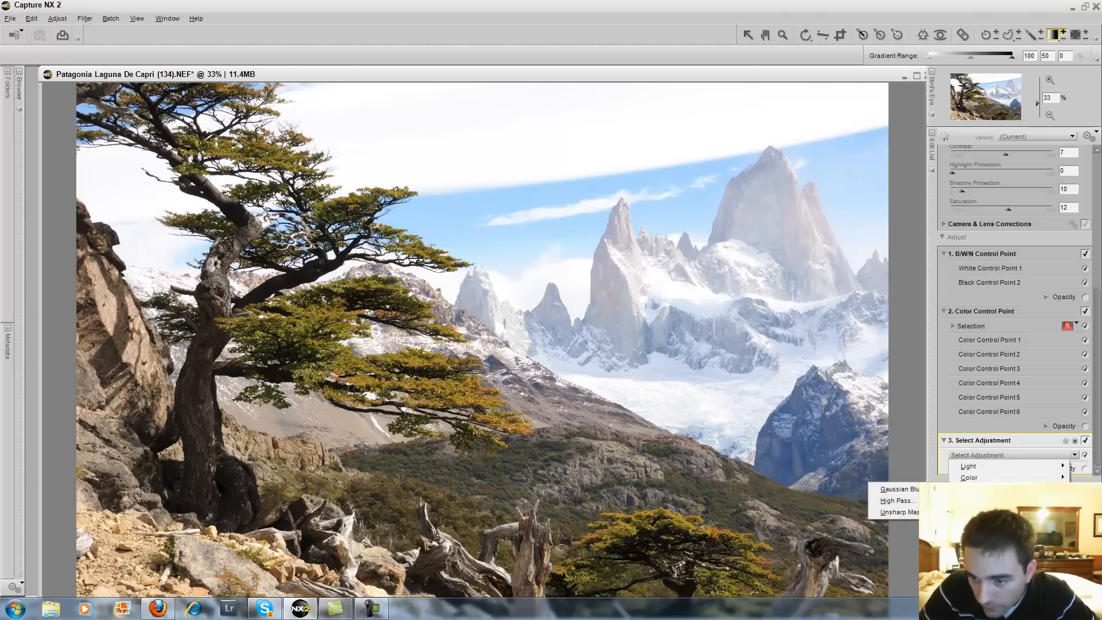
{"action": "left_click", "coordinate": [896, 501]}
Step: Set the High Pass radius to 2.75 px
{"action": "left_click_drag", "start_coordinate": [999, 456], "coordinate": [1009, 455]}
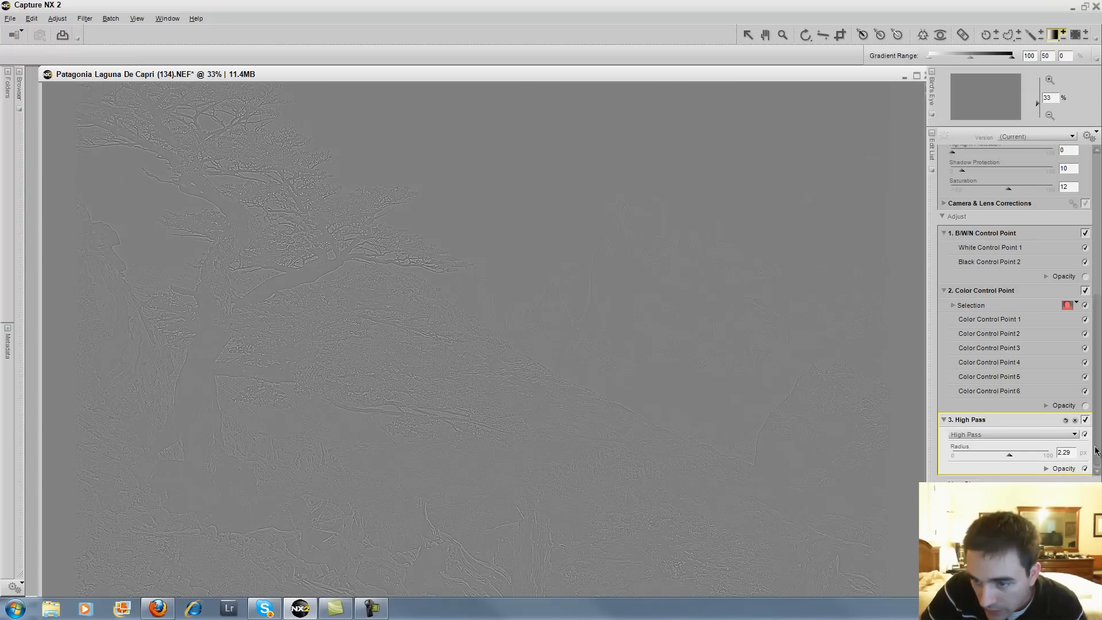
{"action": "left_click", "coordinate": [1074, 435]}
{"action": "left_click", "coordinate": [1031, 427]}
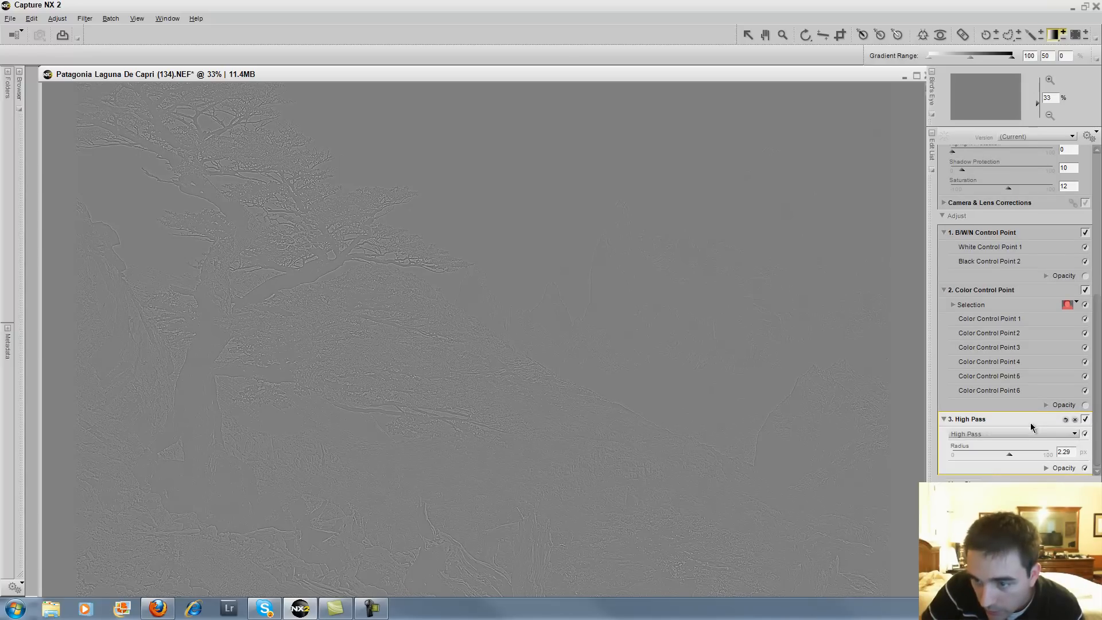
{"action": "left_click_drag", "start_coordinate": [1009, 454], "coordinate": [1012, 454]}
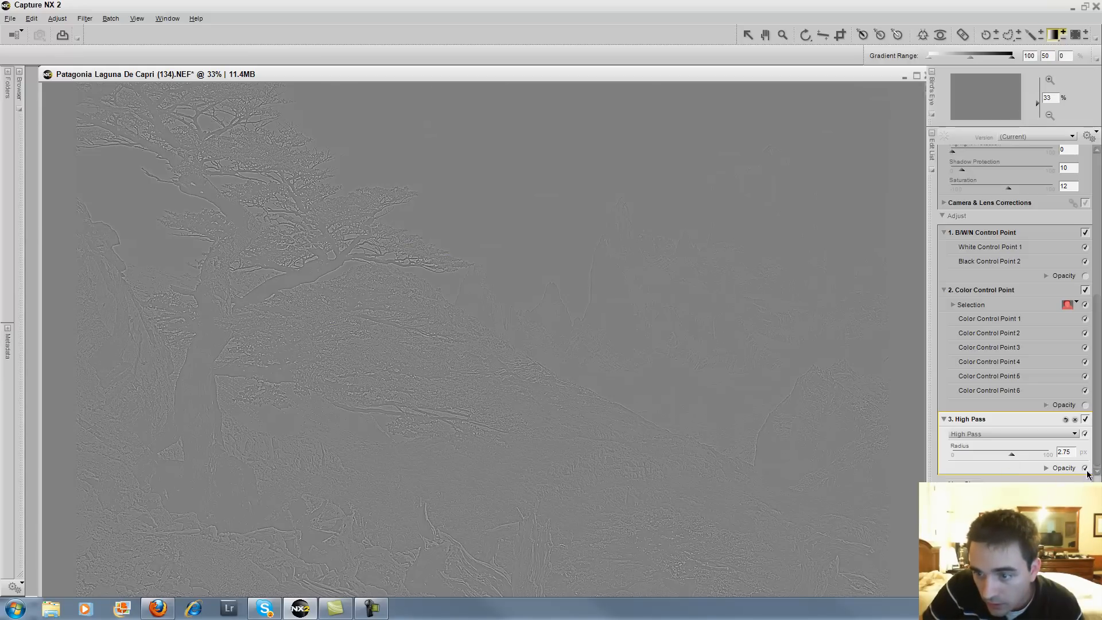
Step: Set the High Pass step's opacity to 79% and its blending mode to Overlay
{"action": "left_click", "coordinate": [1046, 467]}
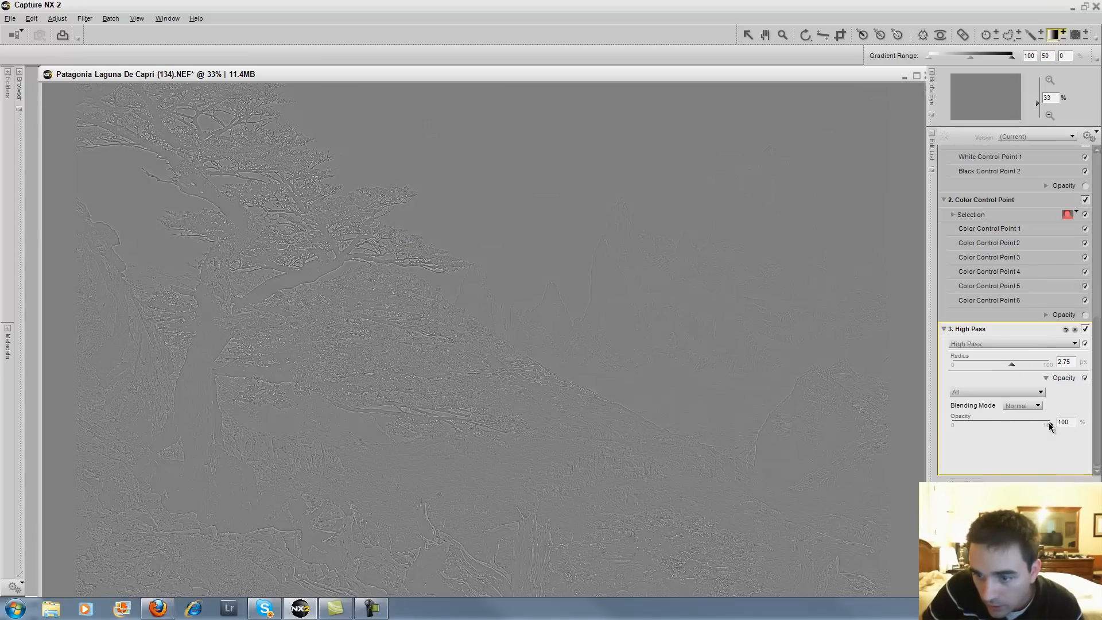
{"action": "left_click_drag", "start_coordinate": [1049, 423], "coordinate": [1027, 427]}
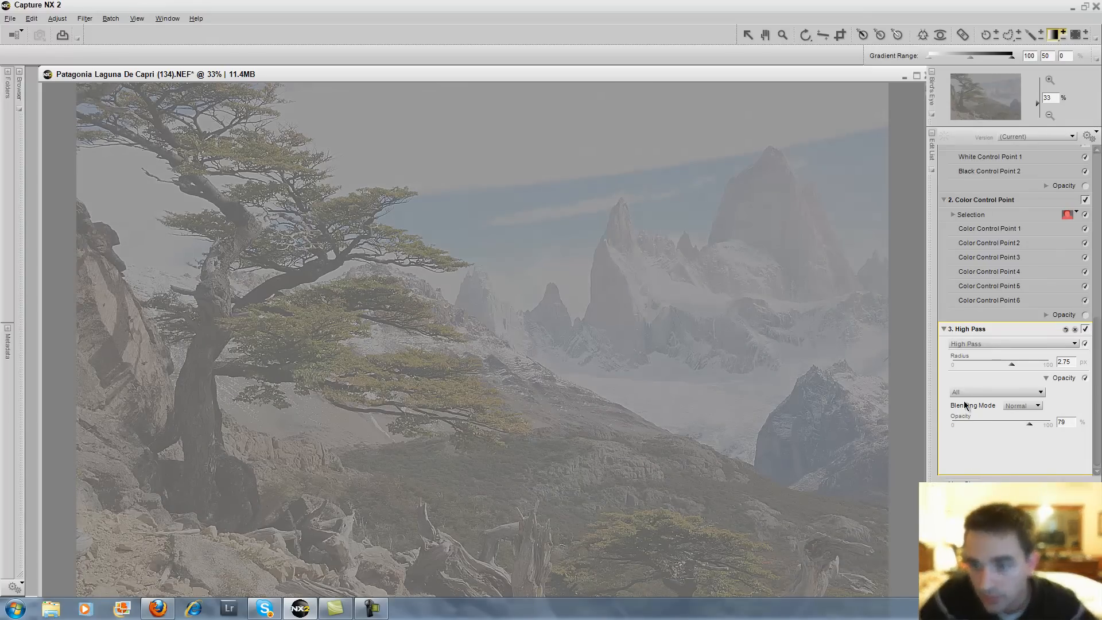
{"action": "left_click", "coordinate": [1019, 406]}
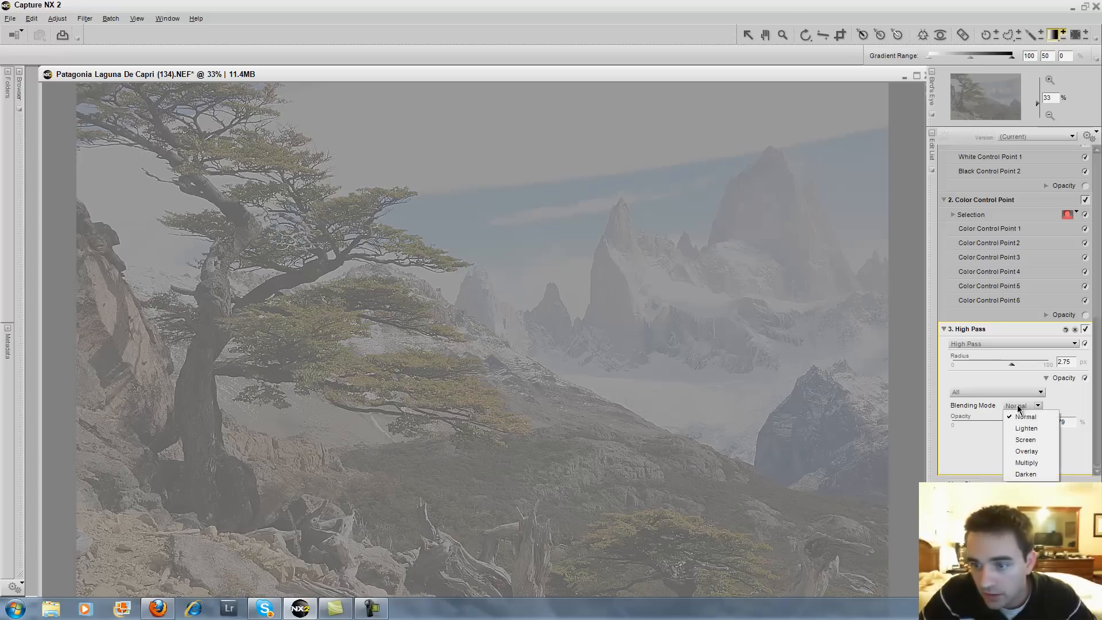
{"action": "left_click", "coordinate": [1030, 453]}
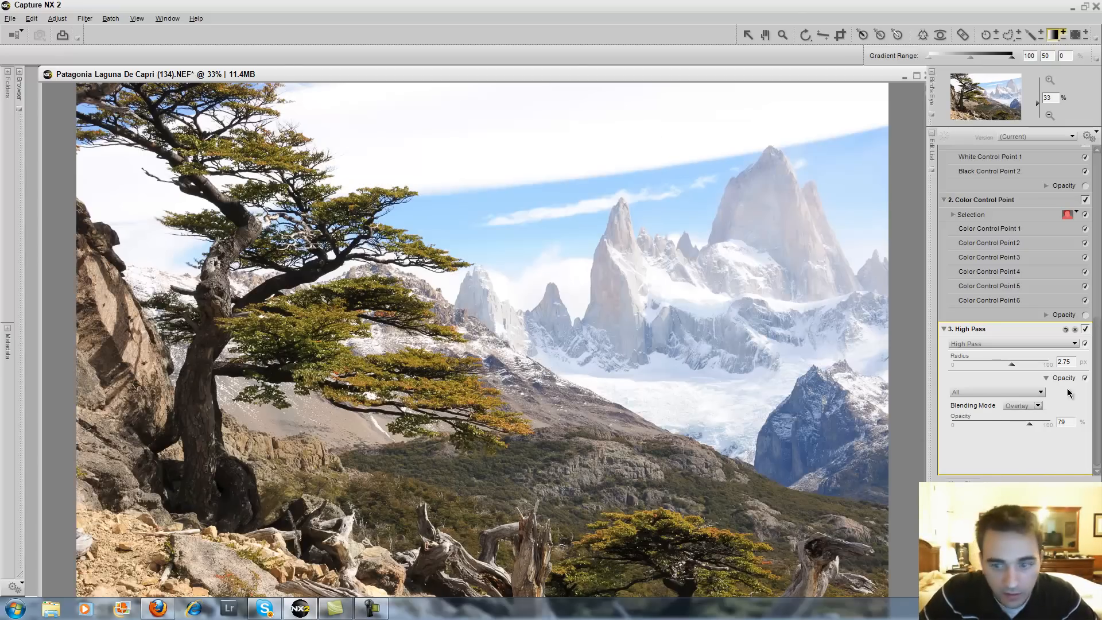
Step: Toggle the High Pass step off and on to compare the image with and without the sharpening
{"action": "left_click", "coordinate": [1084, 329]}
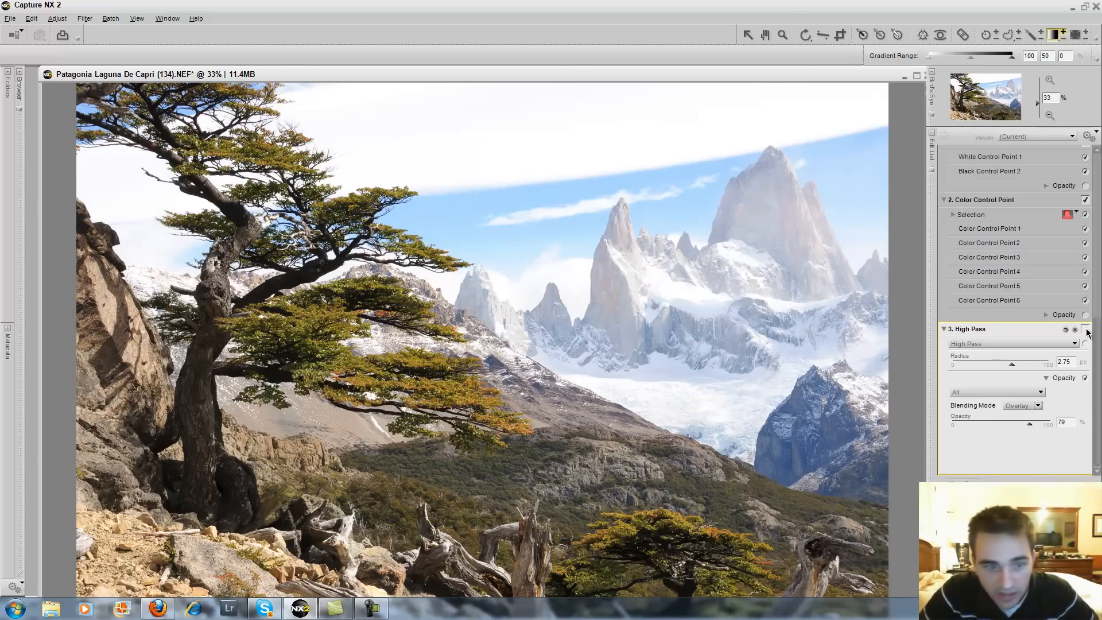
{"action": "left_click", "coordinate": [1084, 329]}
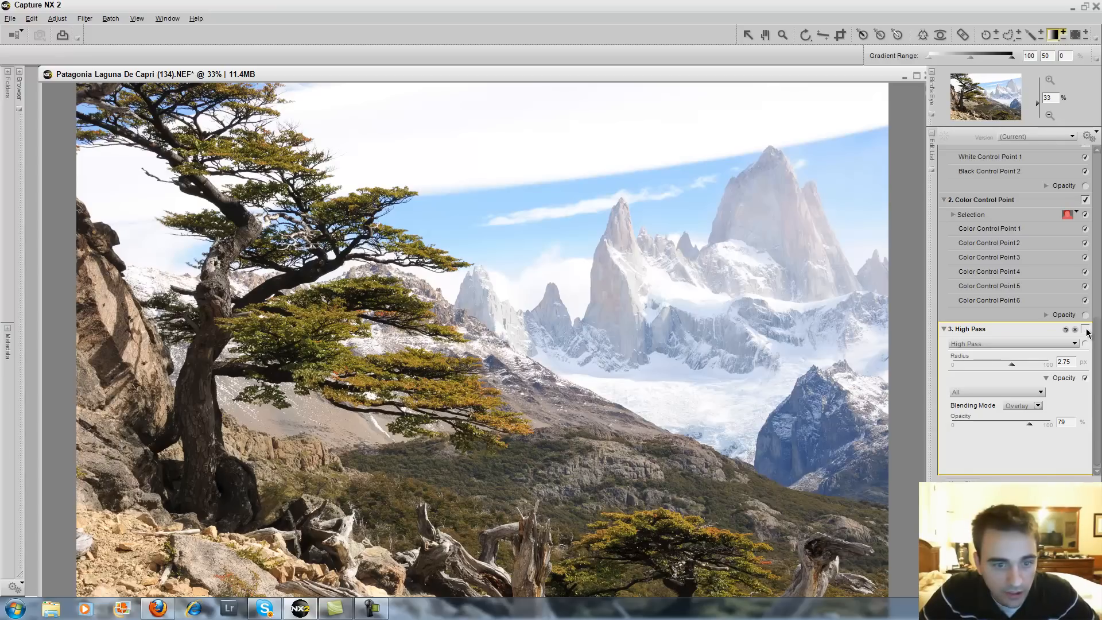
{"action": "left_click", "coordinate": [1085, 330]}
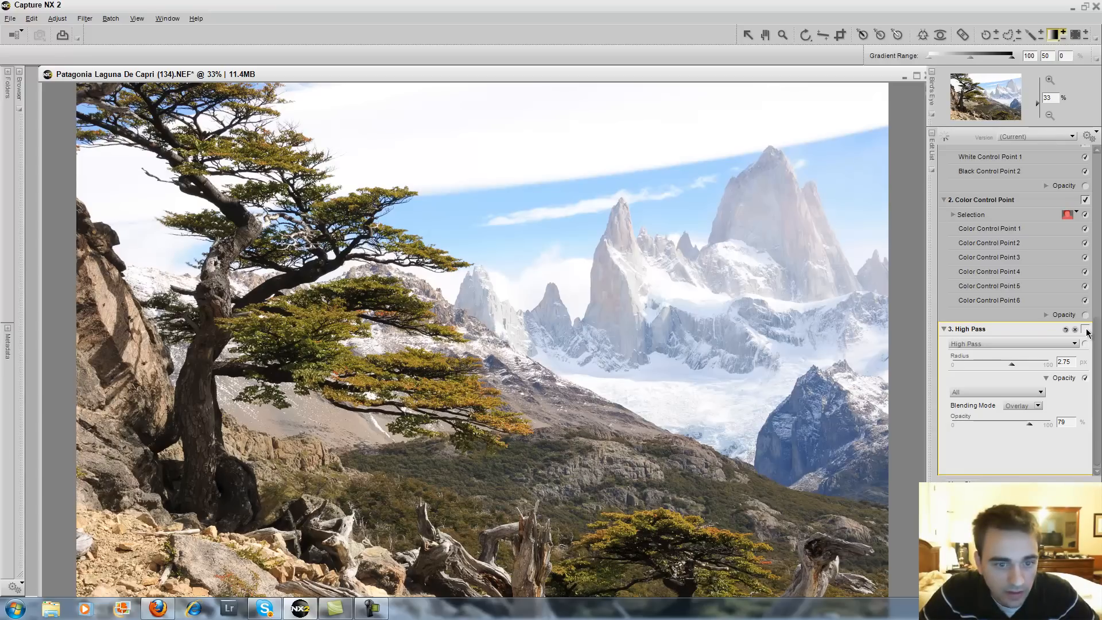